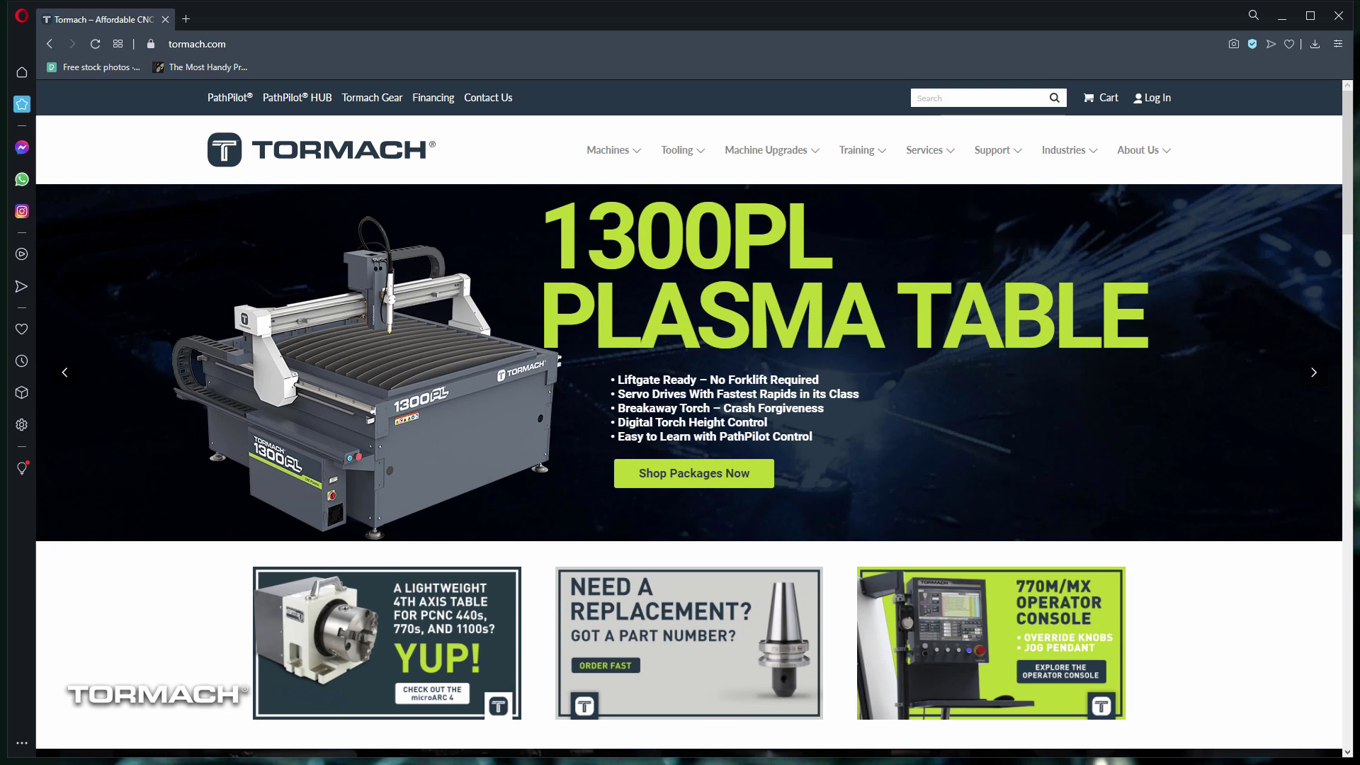
Step: Log in with the account e-mail and password, then return to the tormach.com homepage
left_click(1161, 106)
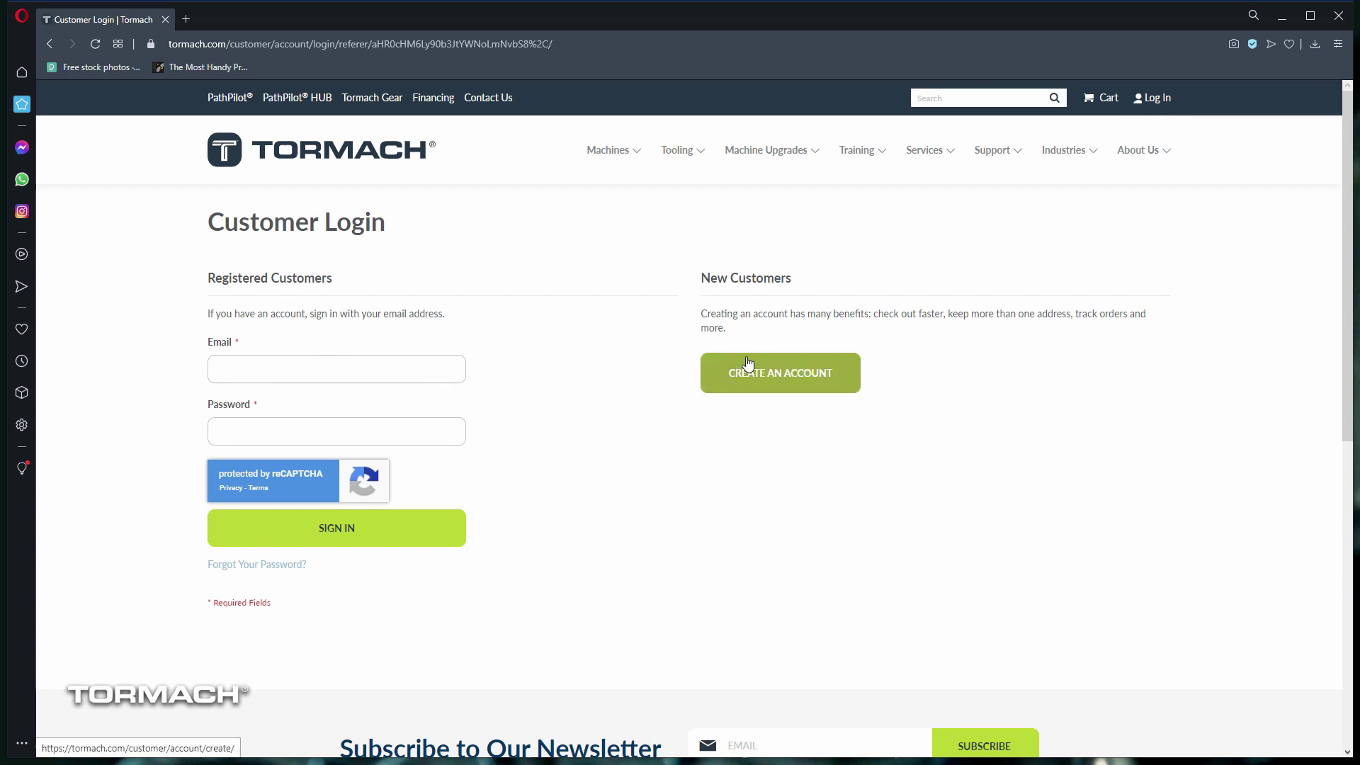
left_click(305, 374)
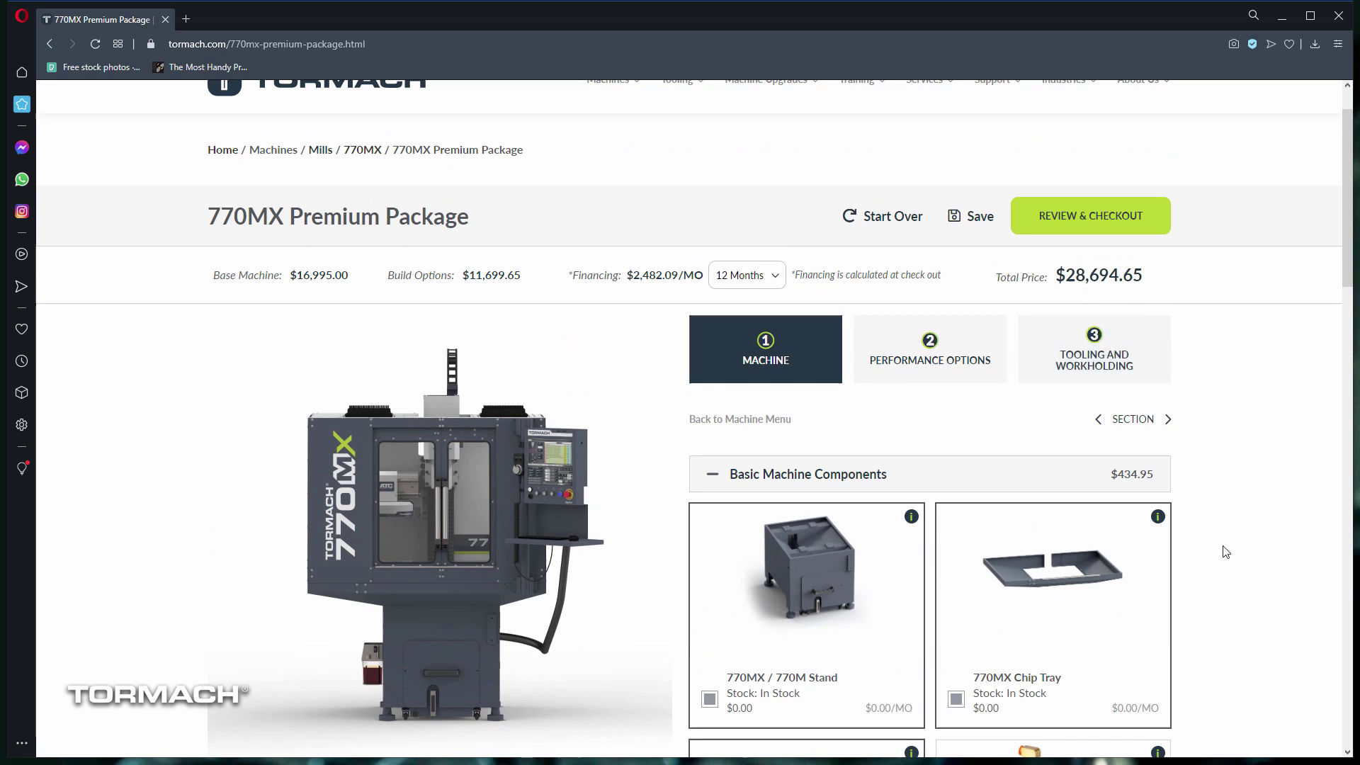
scroll(1225, 552, "down", 10)
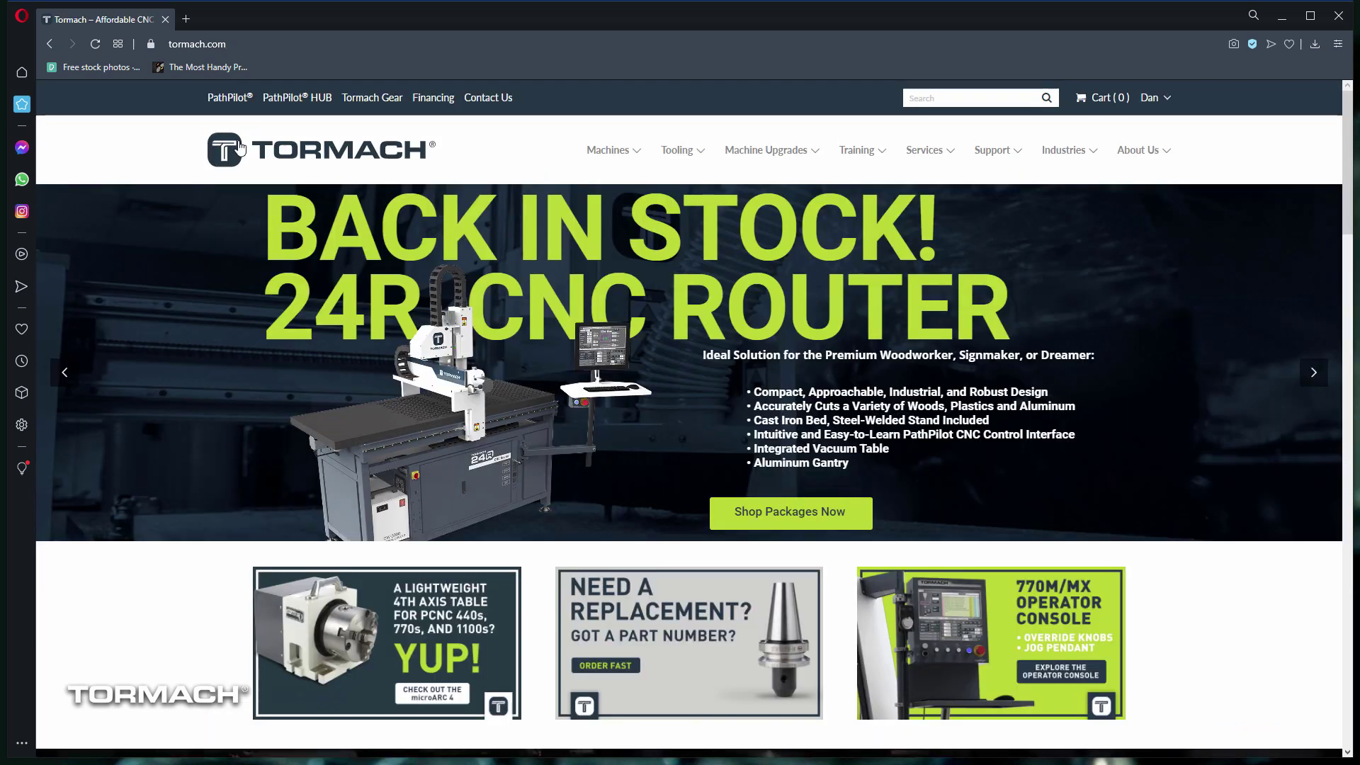
Step: Go to the 770MX mill page through Machines > Mills
mouse_move(599, 154)
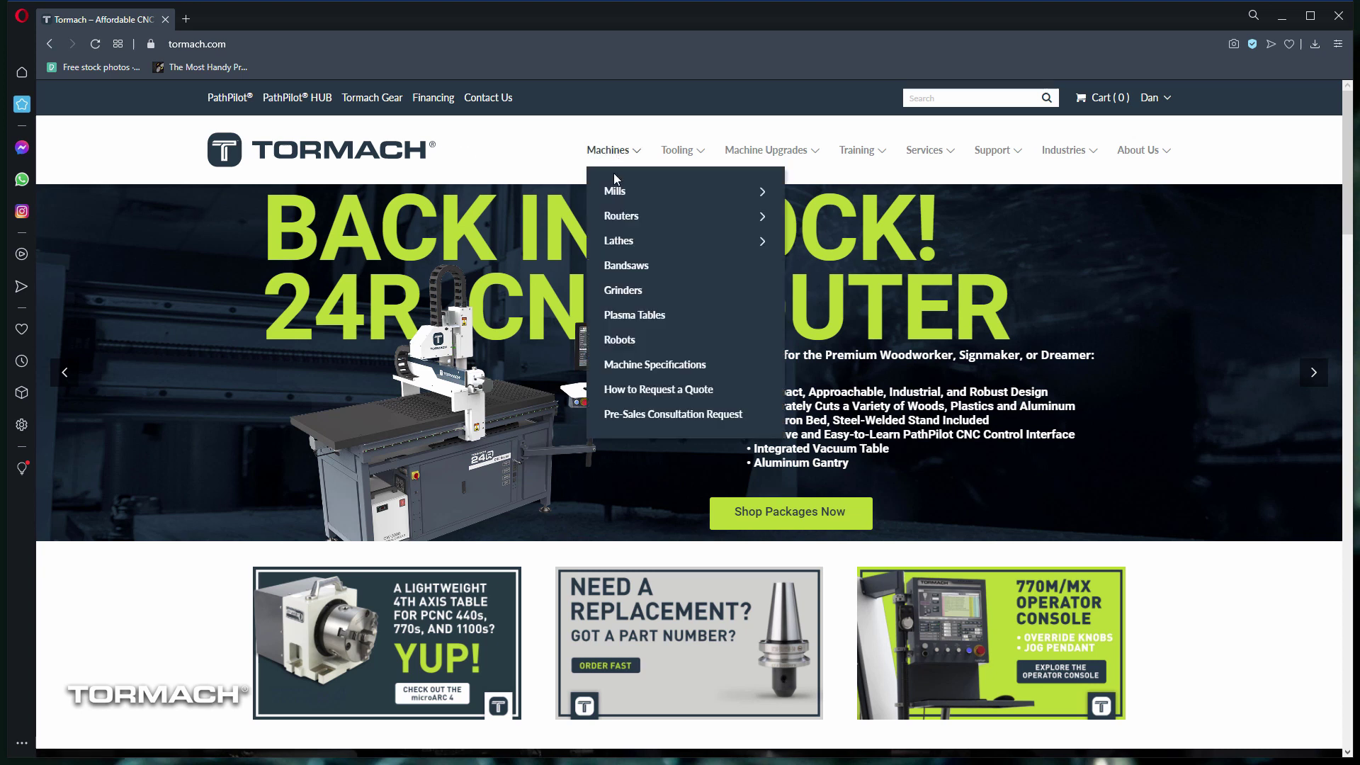
mouse_move(615, 189)
left_click(792, 225)
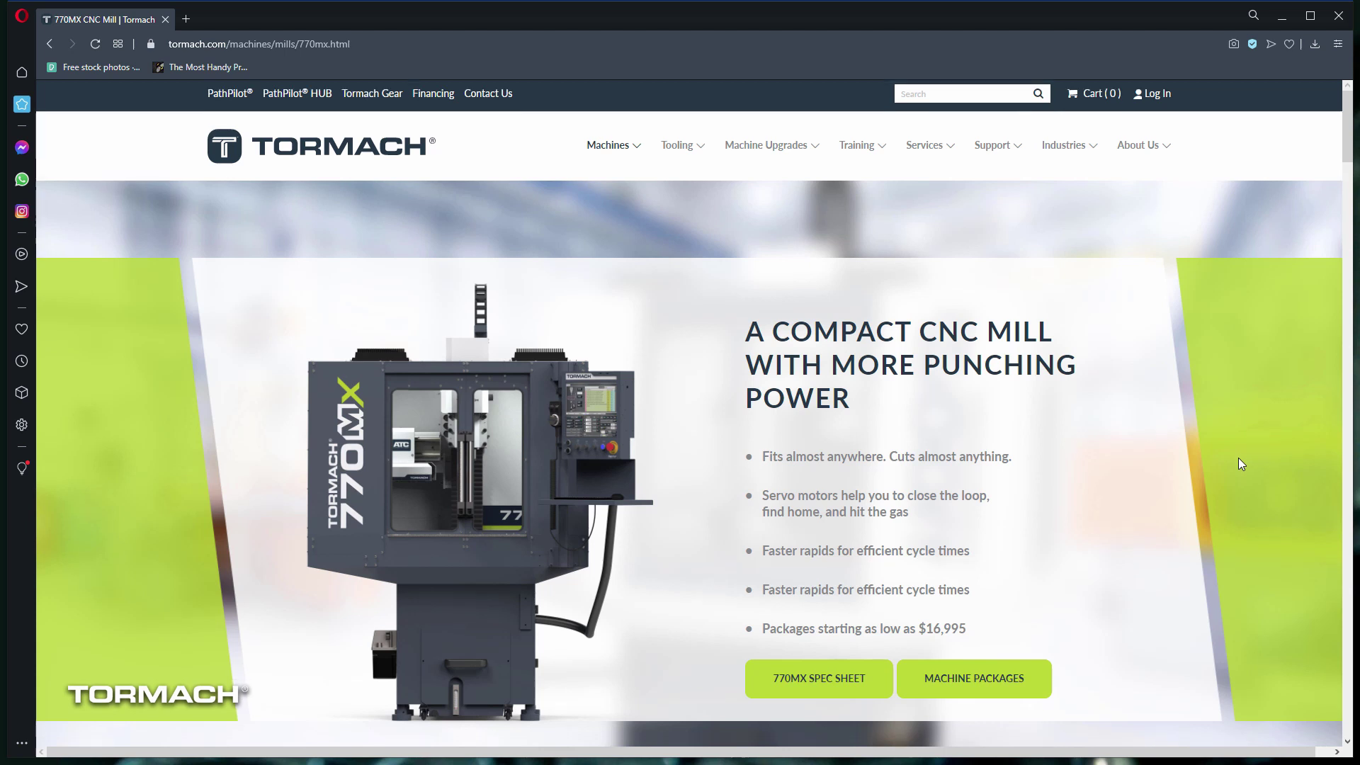
scroll(1238, 458, "down", 1)
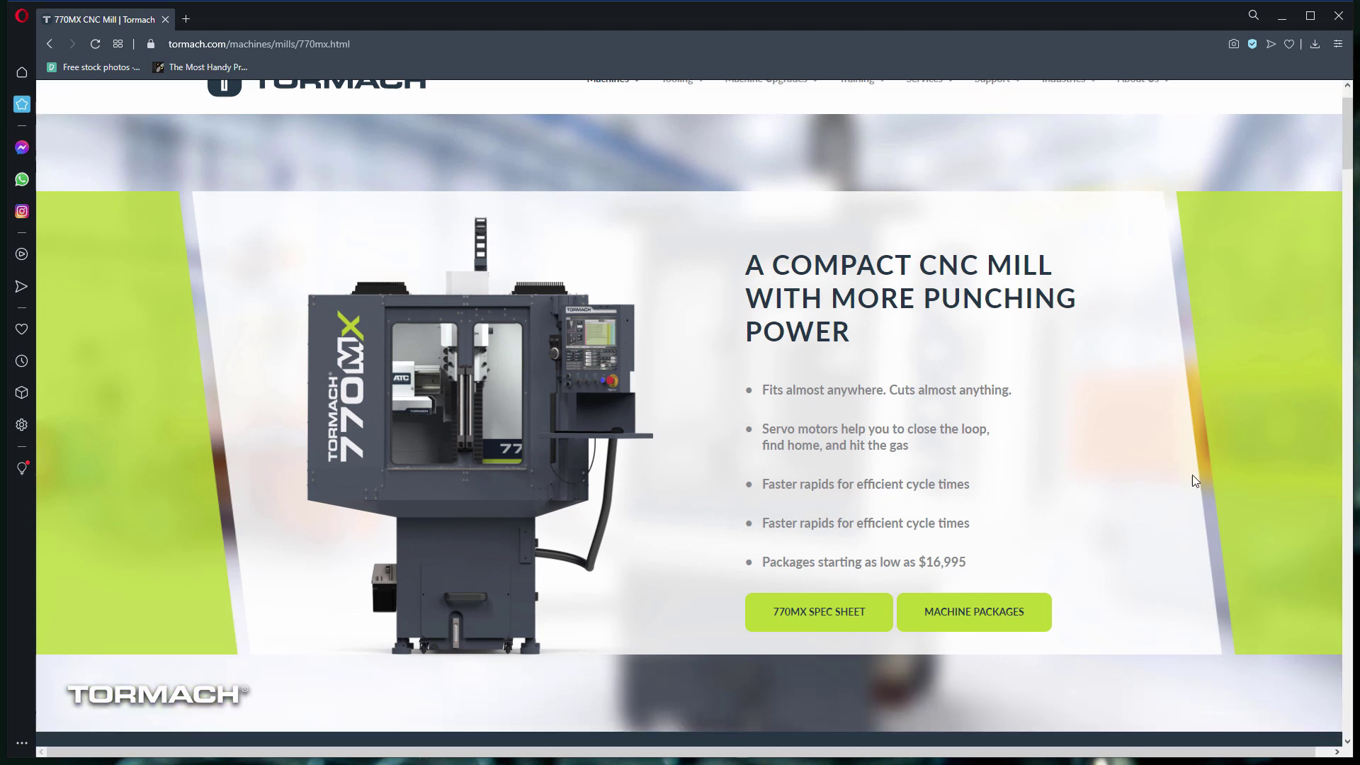
scroll(1192, 474, "down", 1)
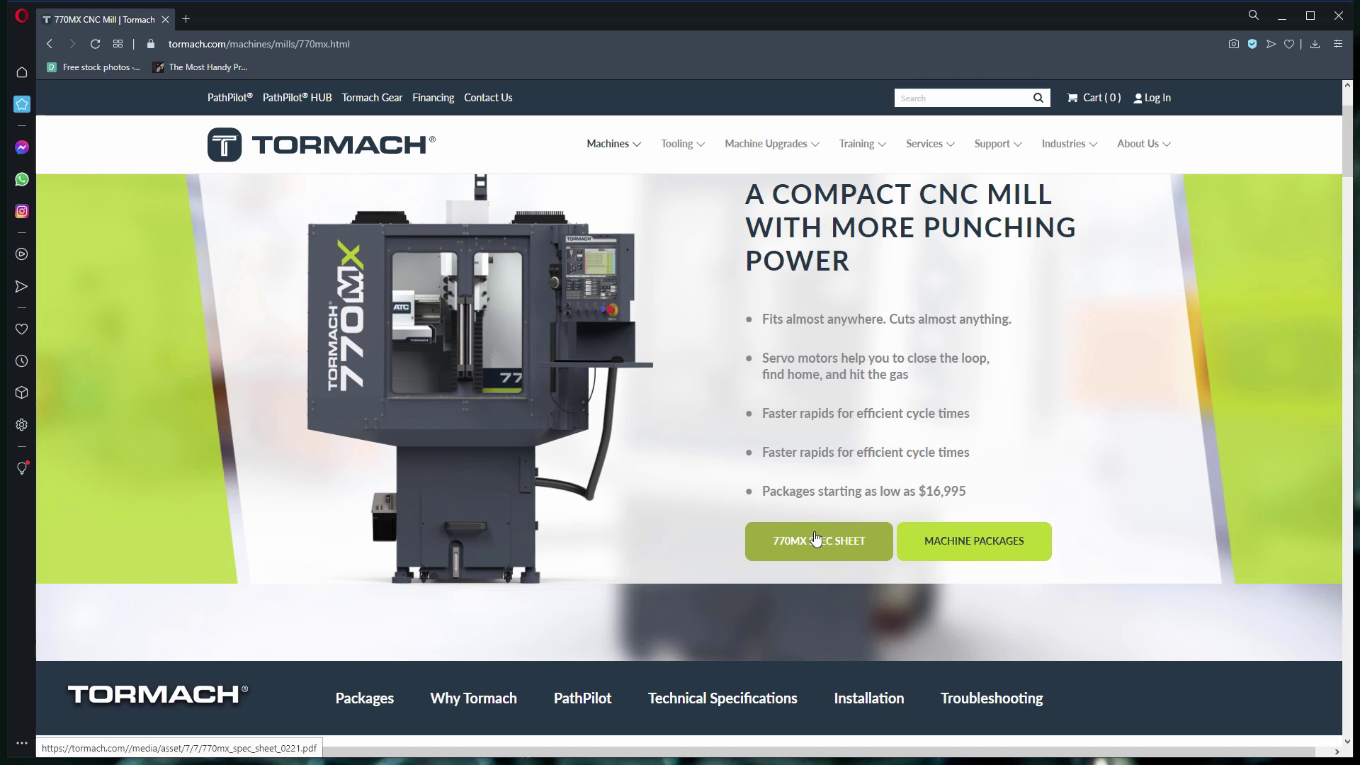
Step: Open the 770MX spec sheet PDF and scroll through its specifications
left_click(816, 540)
scroll(876, 227, "down", 10)
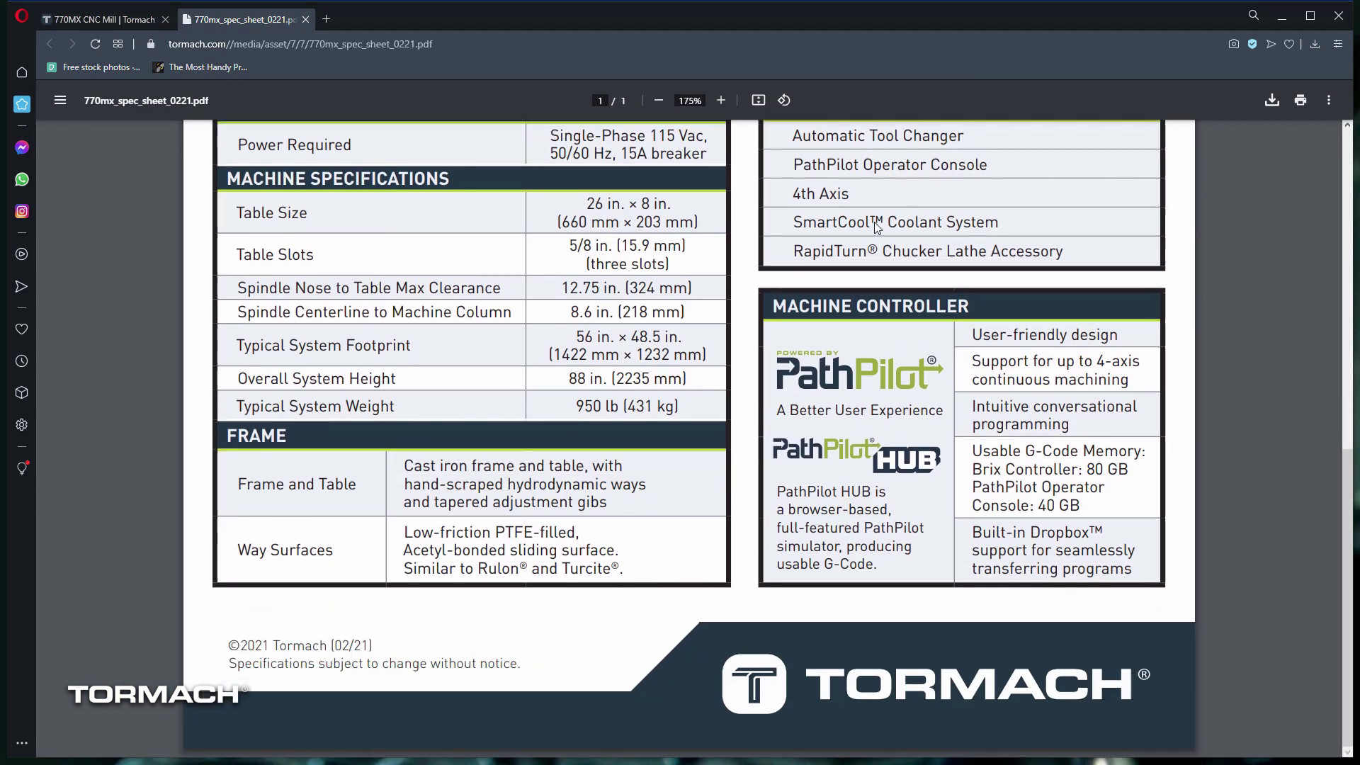
scroll(874, 223, "up", 10)
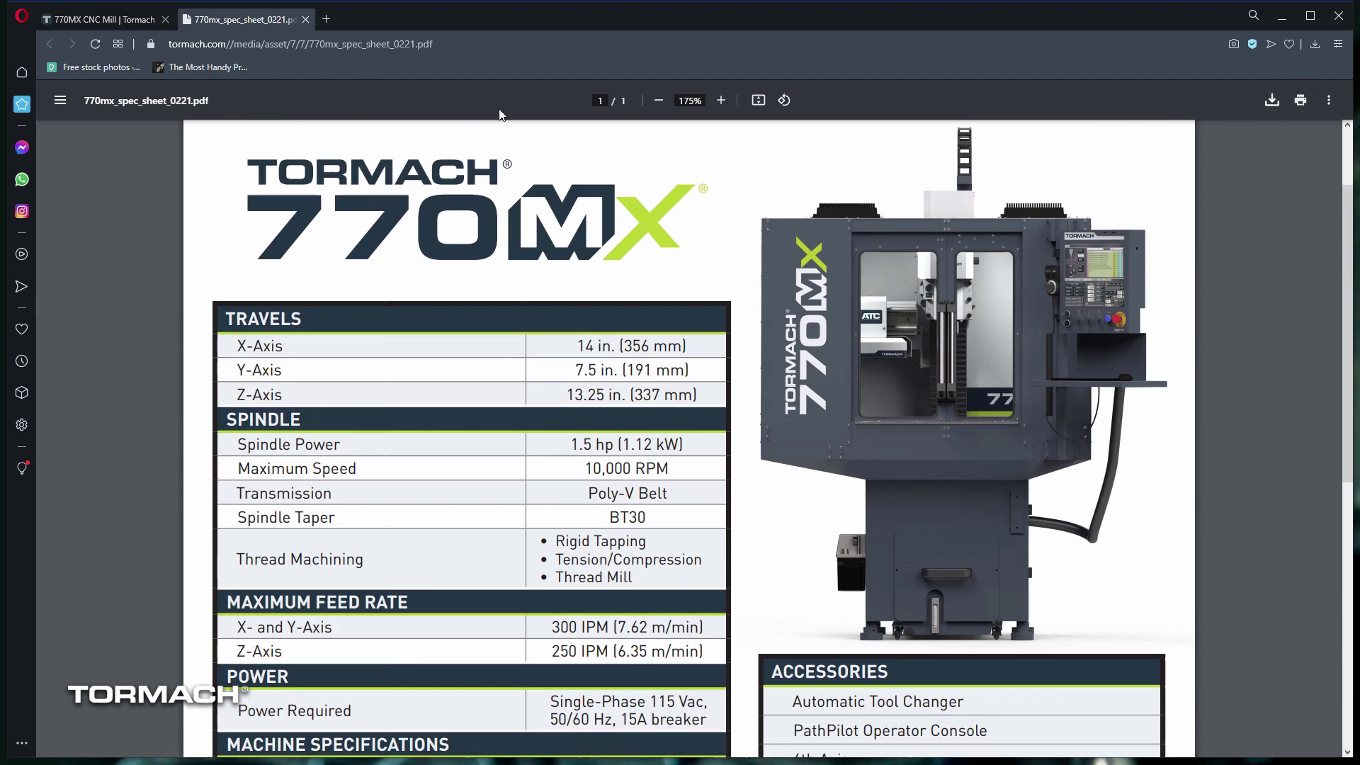
Step: Close the spec sheet and start the 770MX Premium Package ($28,754.20) from Machine Packages
left_click(305, 20)
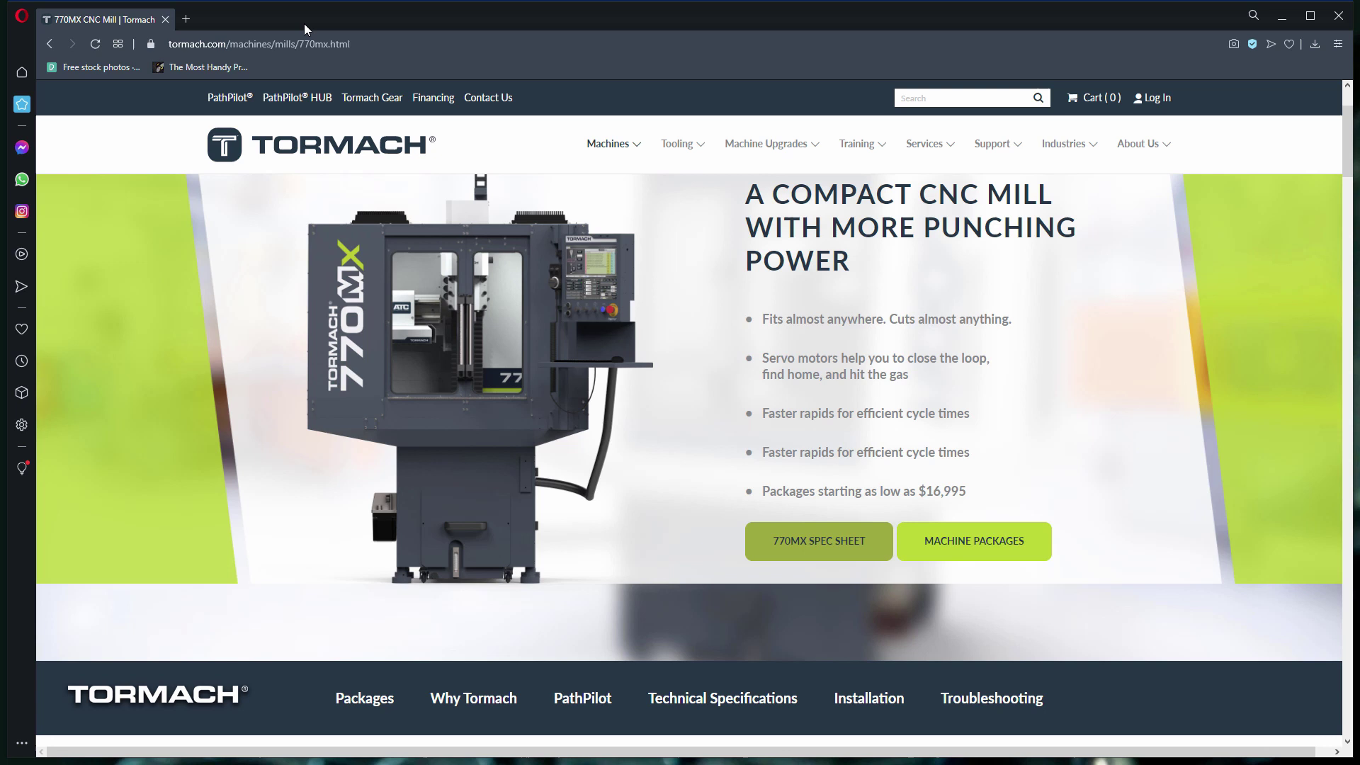
mouse_move(909, 271)
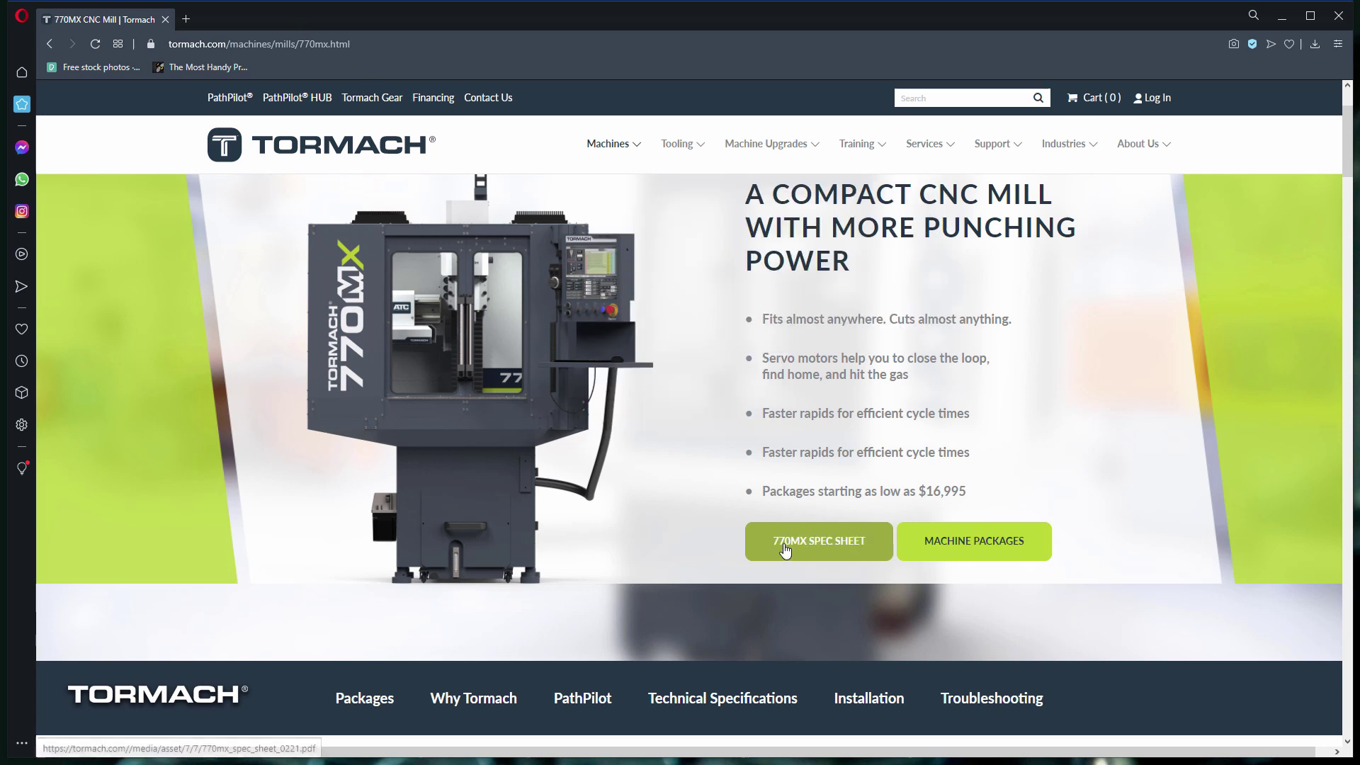
left_click(987, 549)
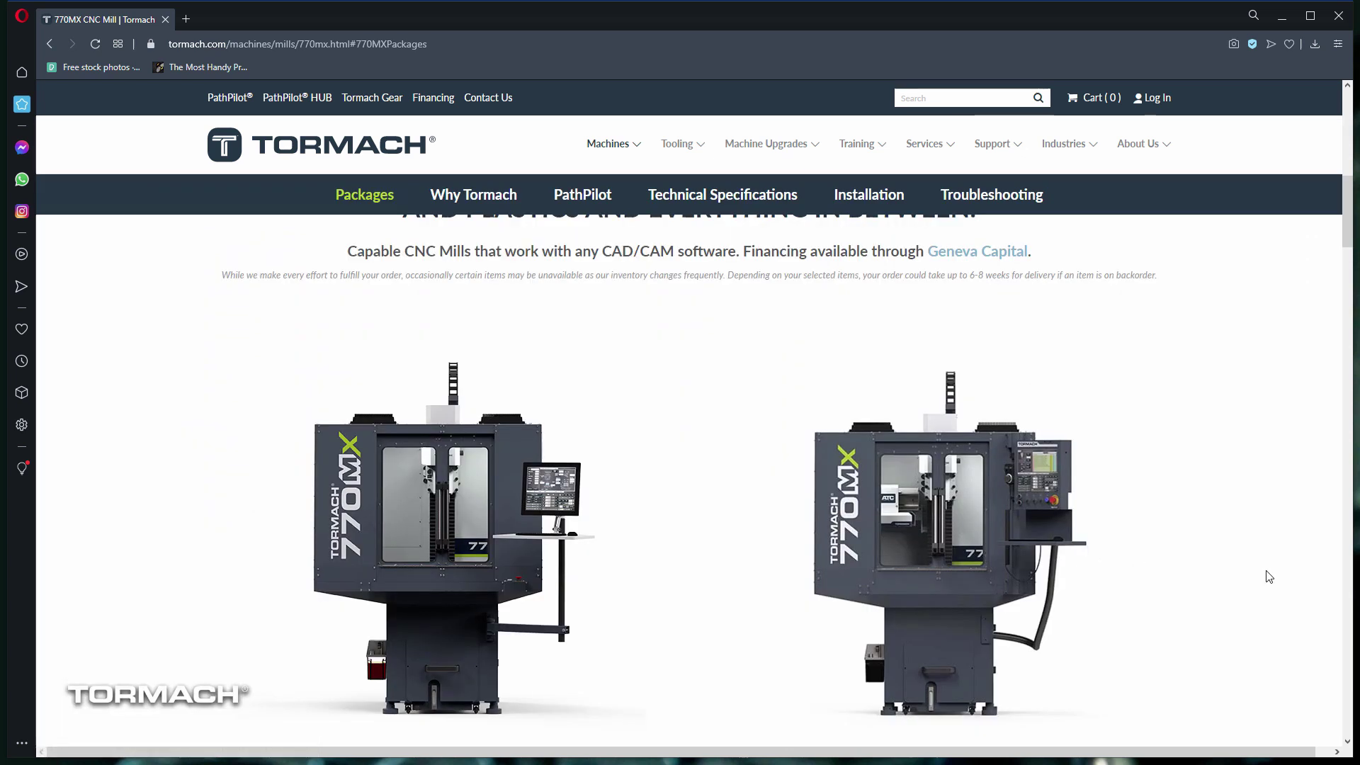
scroll(1269, 577, "down", 2)
scroll(1268, 577, "down", 3)
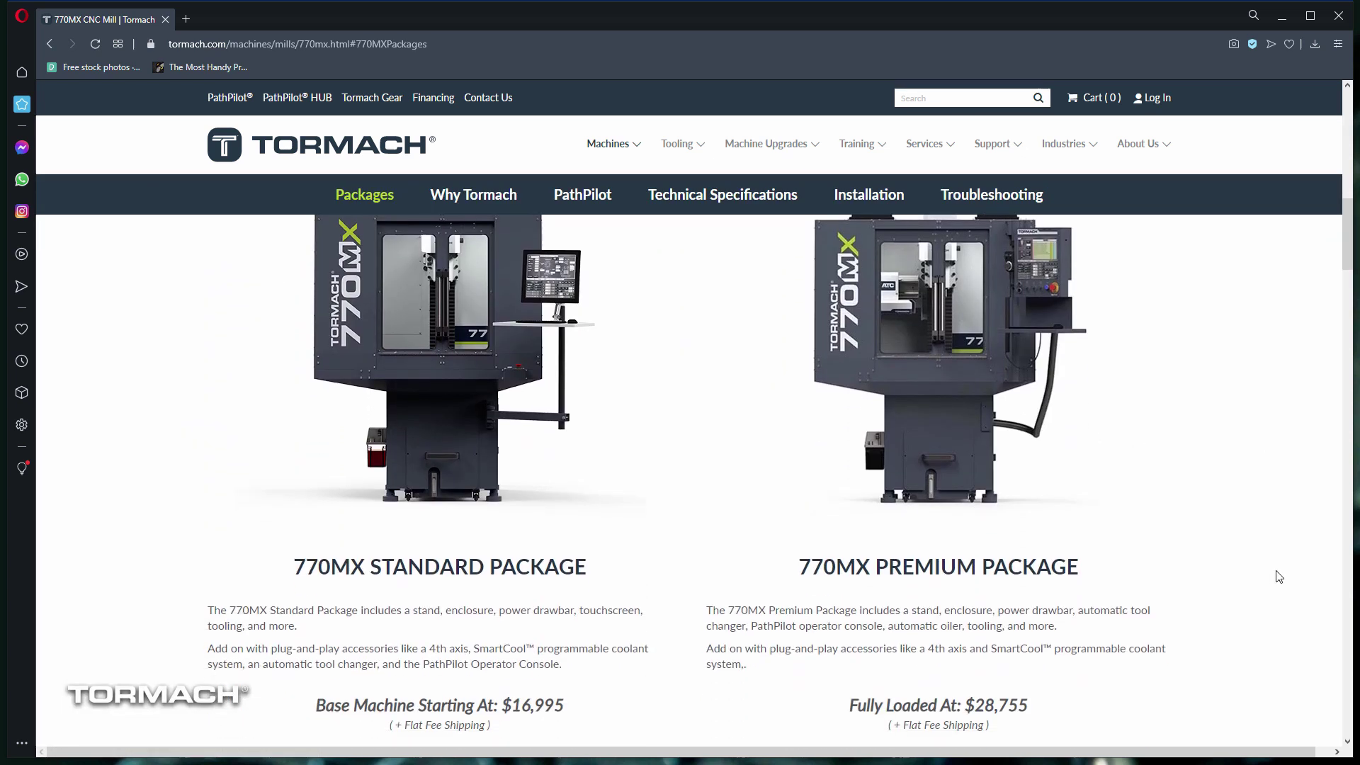
scroll(1278, 576, "down", 2)
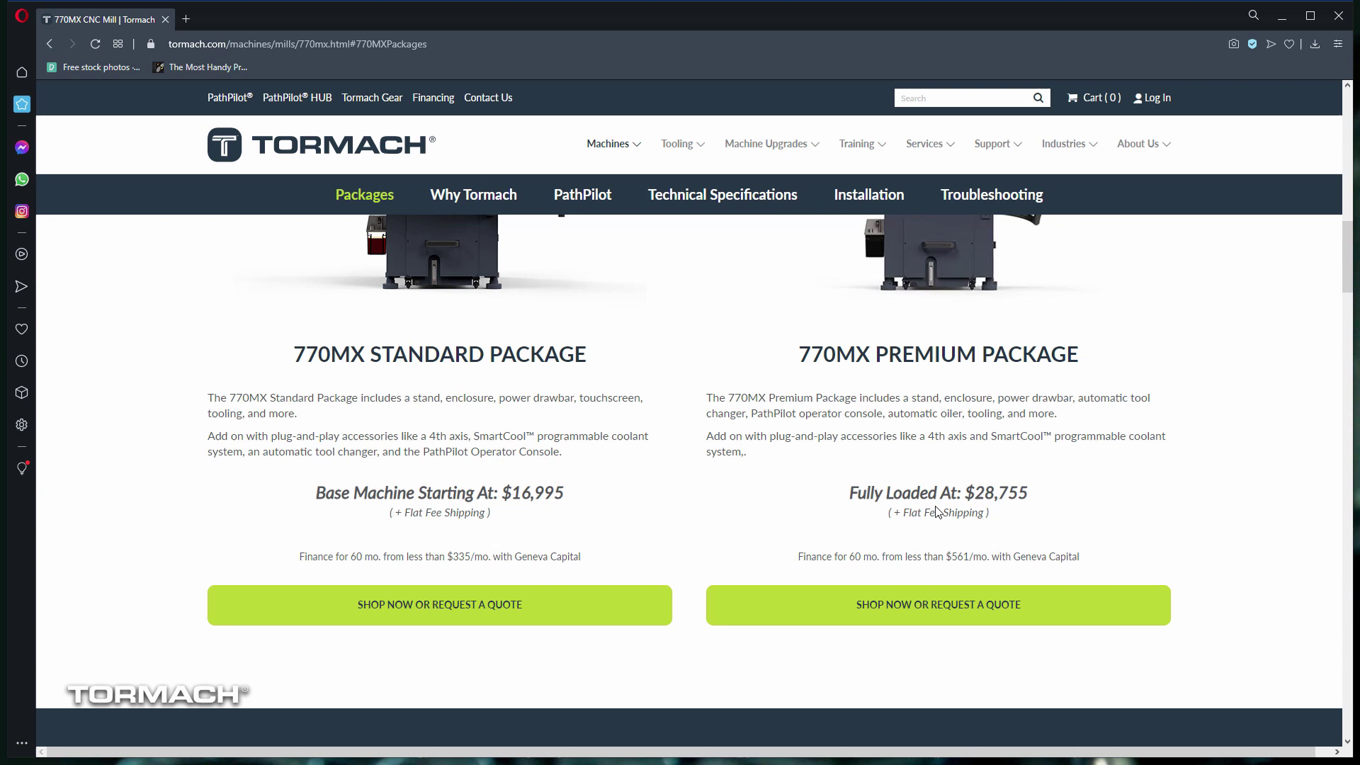
left_click(861, 606)
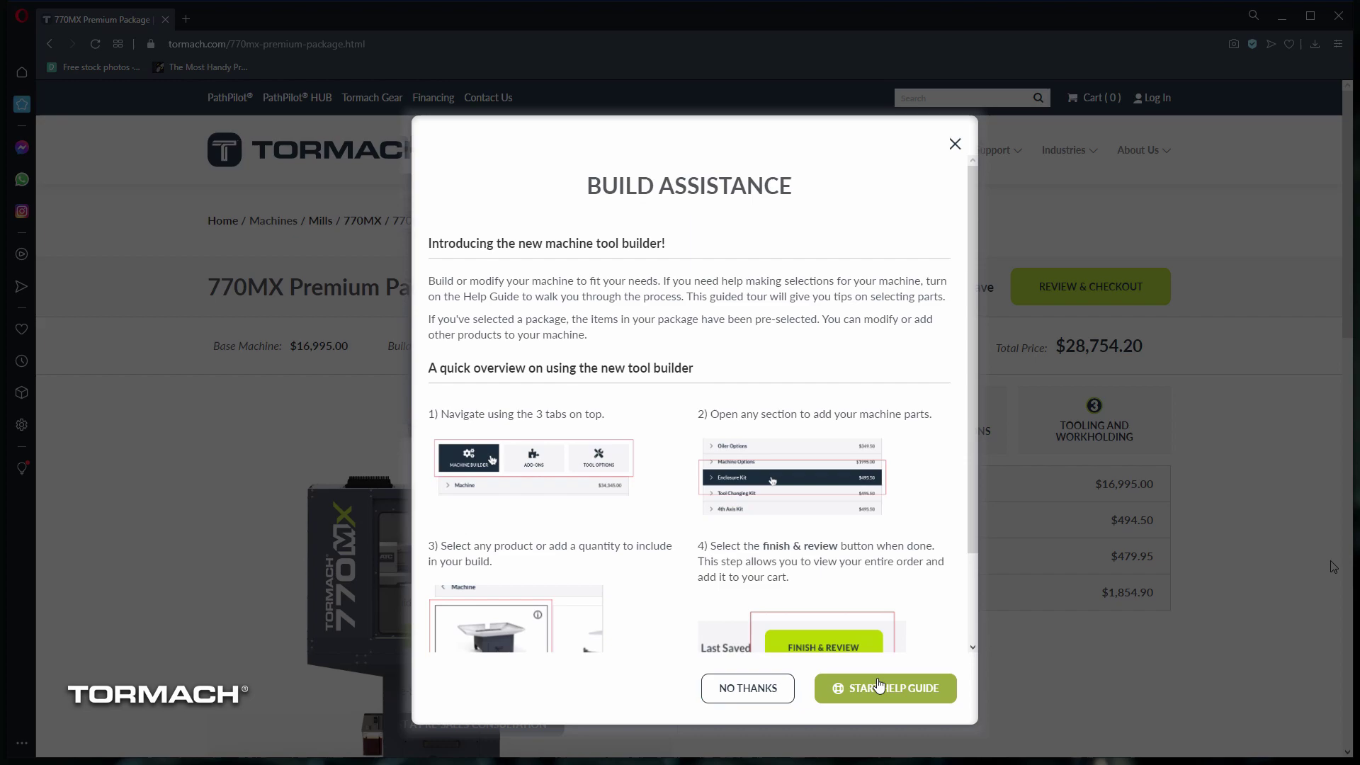
Step: Skip build assistance and browse Performance Options and Tooling and Workholding, then return to Machine
left_click(748, 689)
scroll(1267, 567, "down", 1)
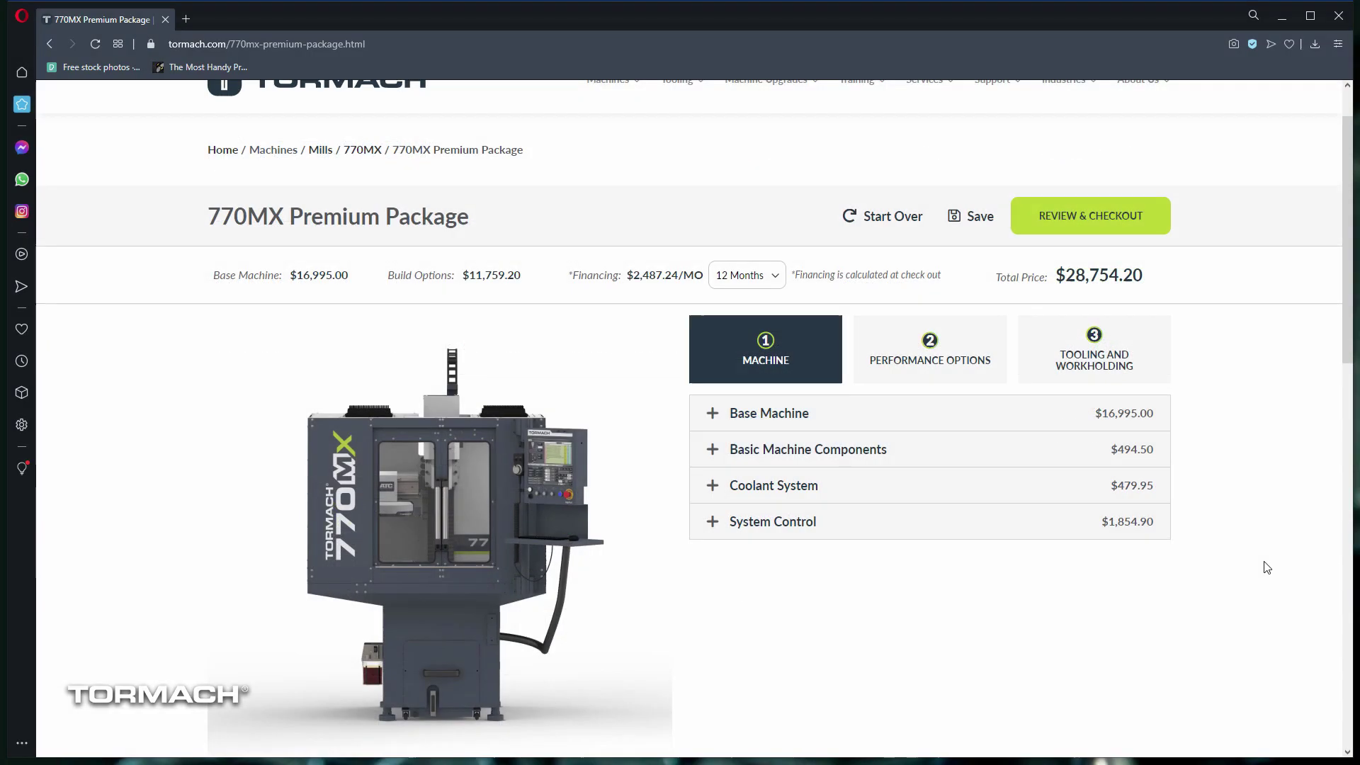
left_click(941, 373)
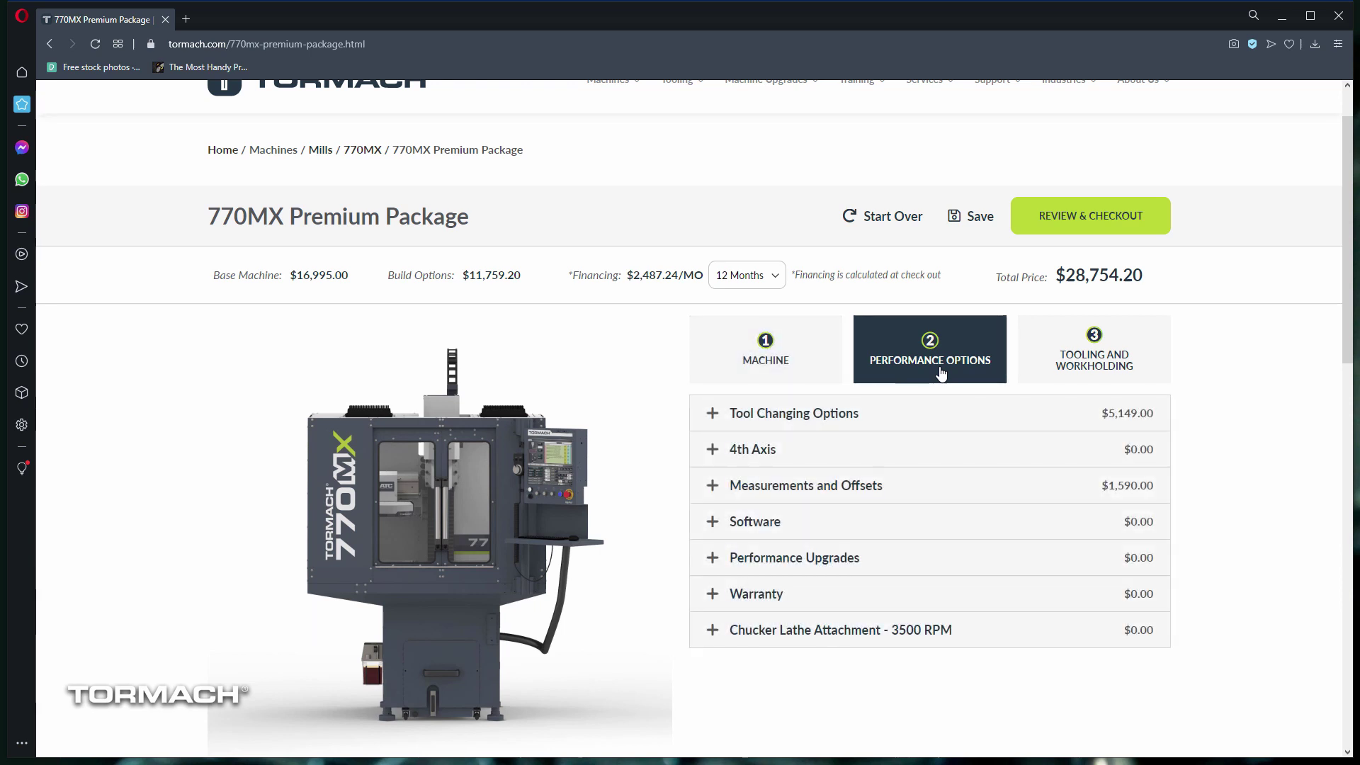
left_click(1060, 363)
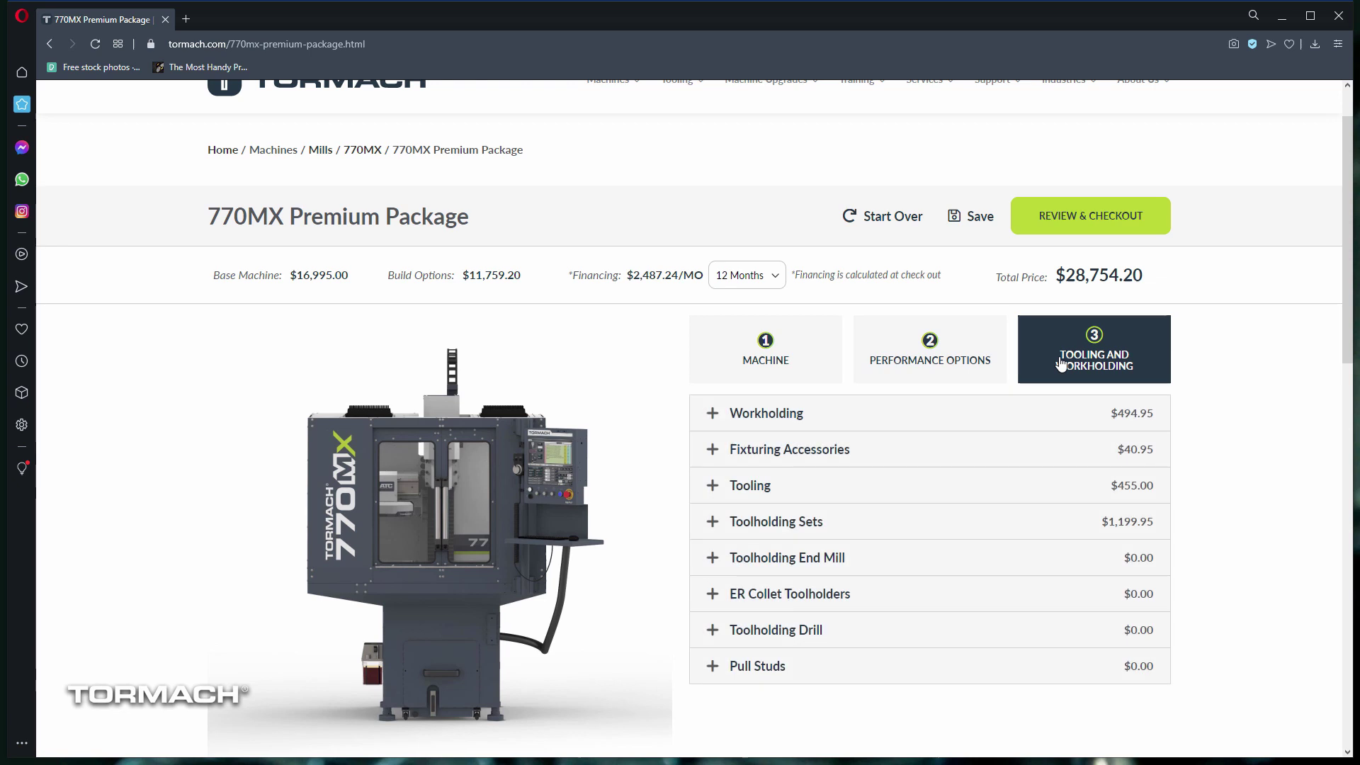
left_click(834, 364)
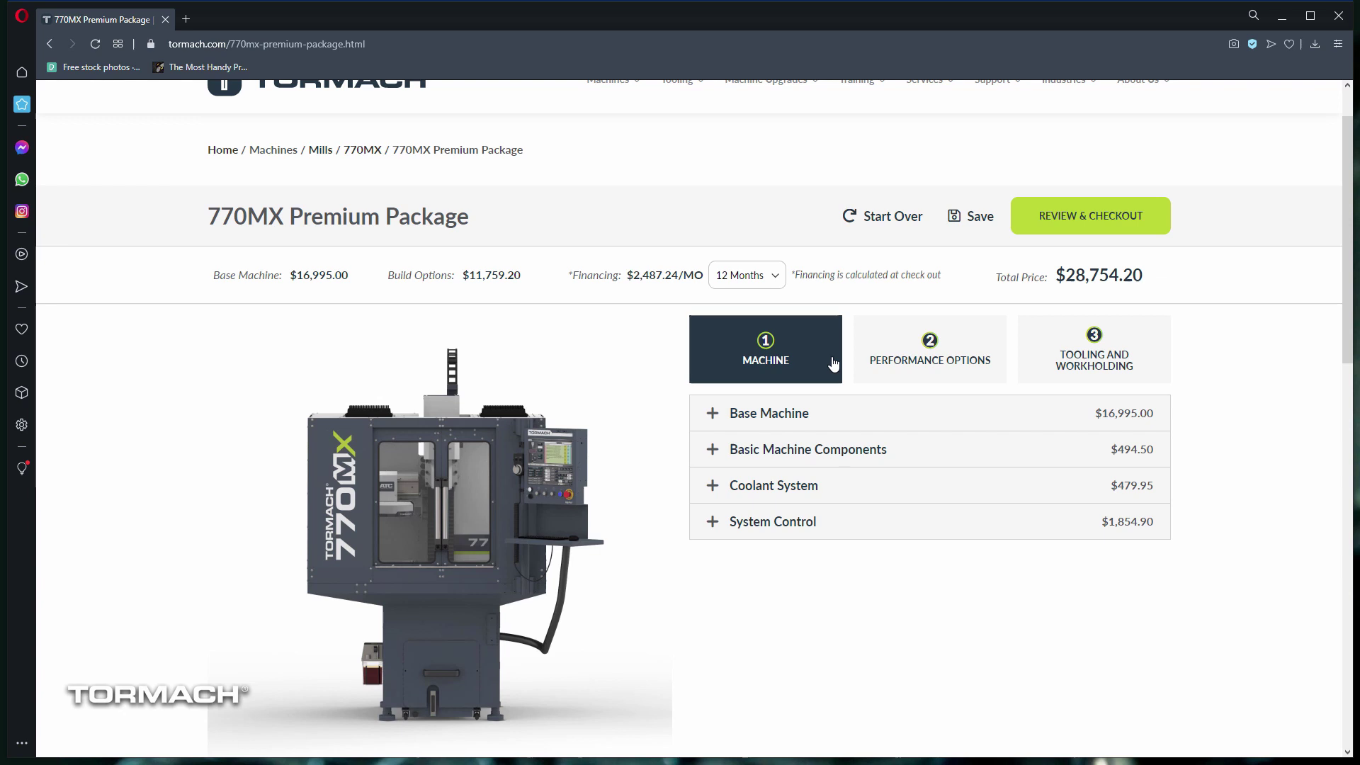
Step: Expand Basic Machine Components ($494.50) to list its stand, chip tray, enclosure and oiler options
left_click(880, 461)
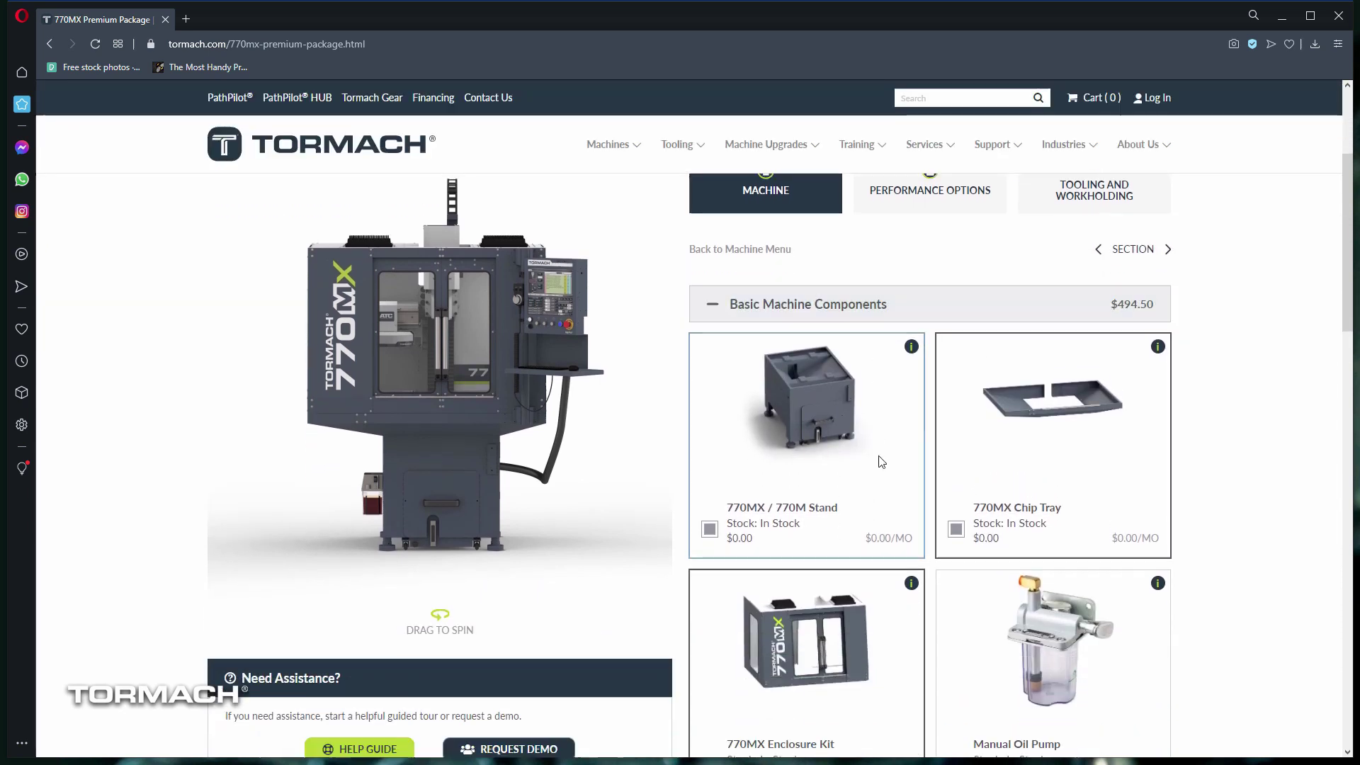
scroll(880, 461, "down", 3)
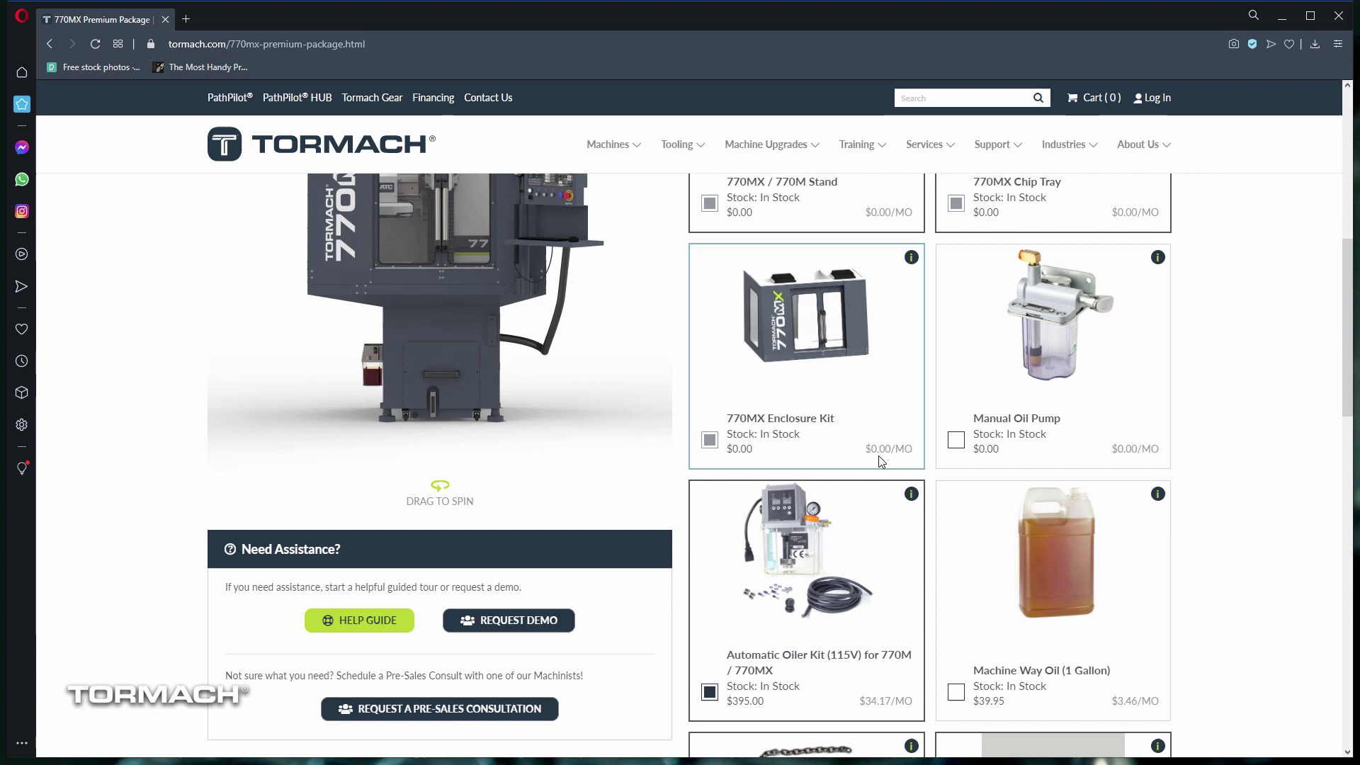
mouse_move(711, 443)
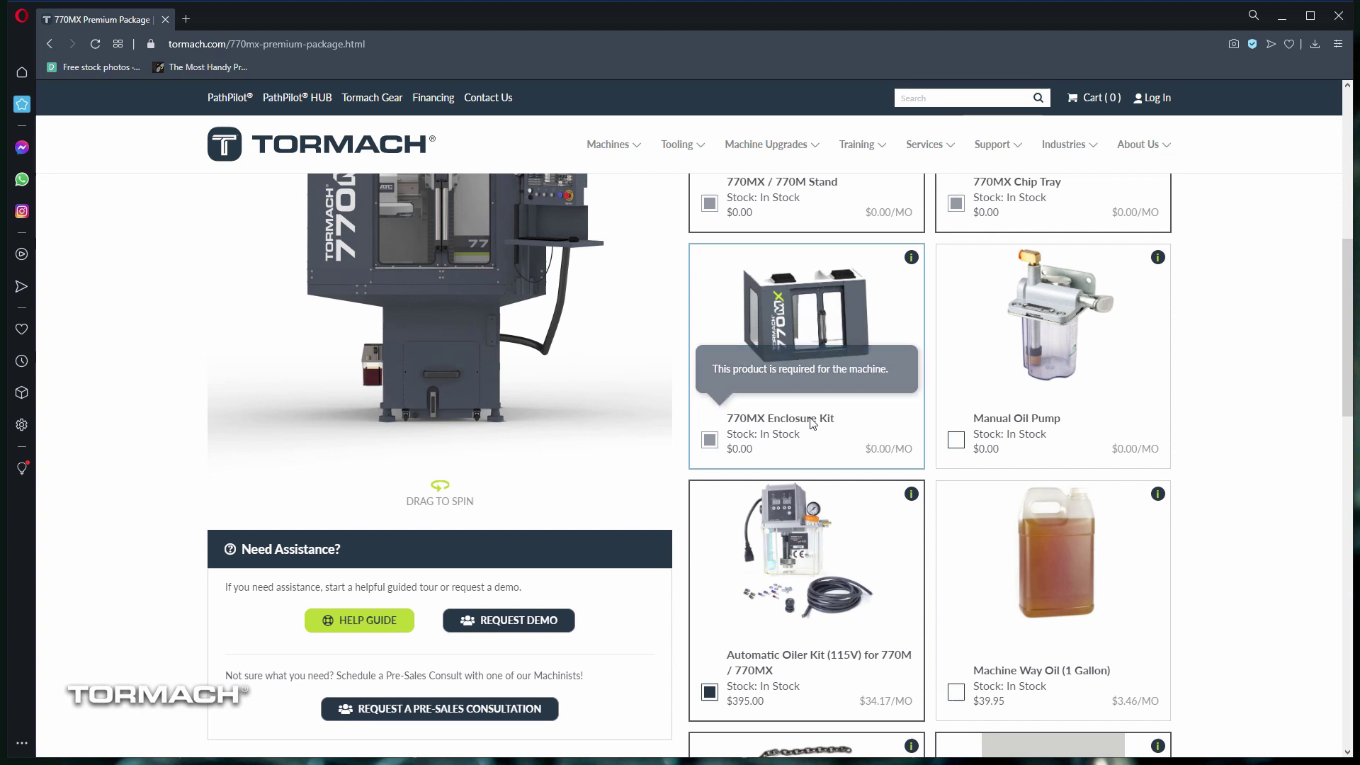
Step: Cancel the Manual Oil Pump conflict to keep the Automatic Oiler Kit, then view the pump's description
left_click(953, 443)
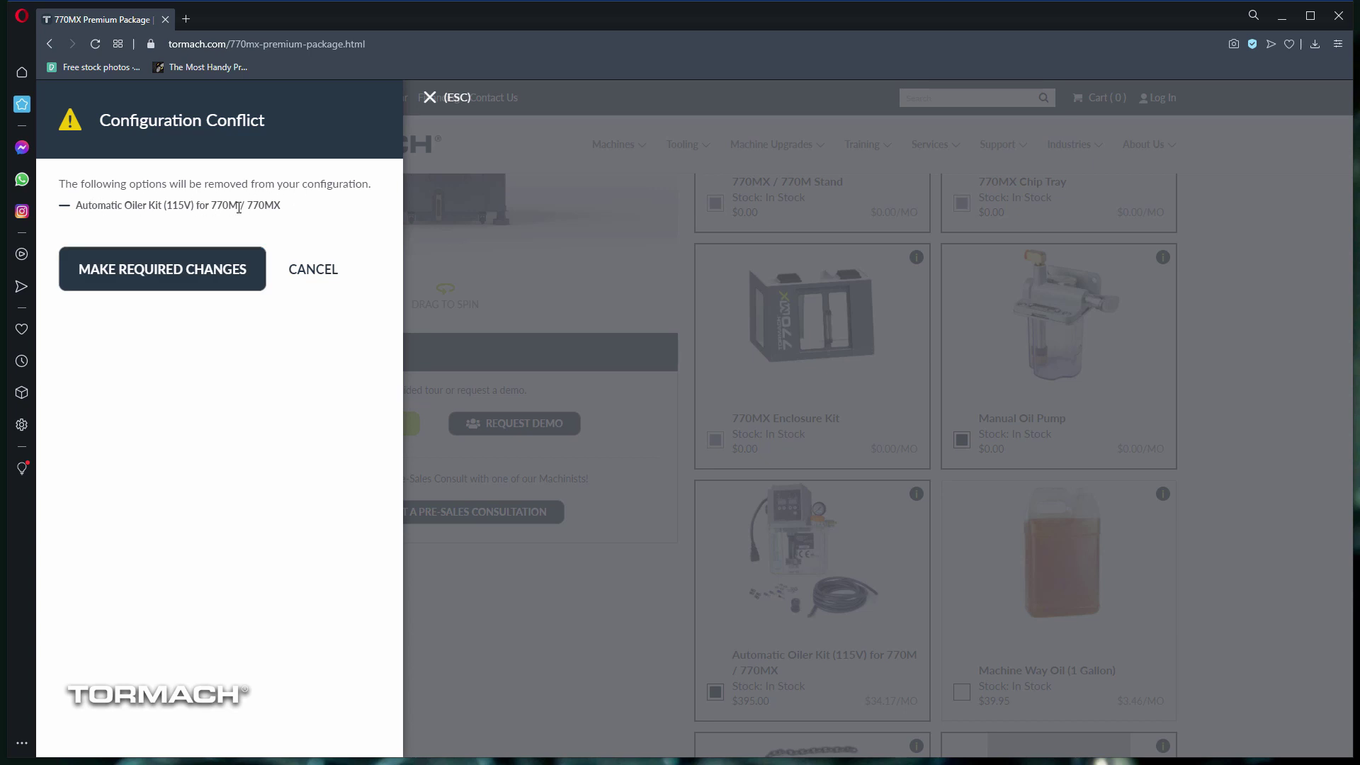
left_click(315, 267)
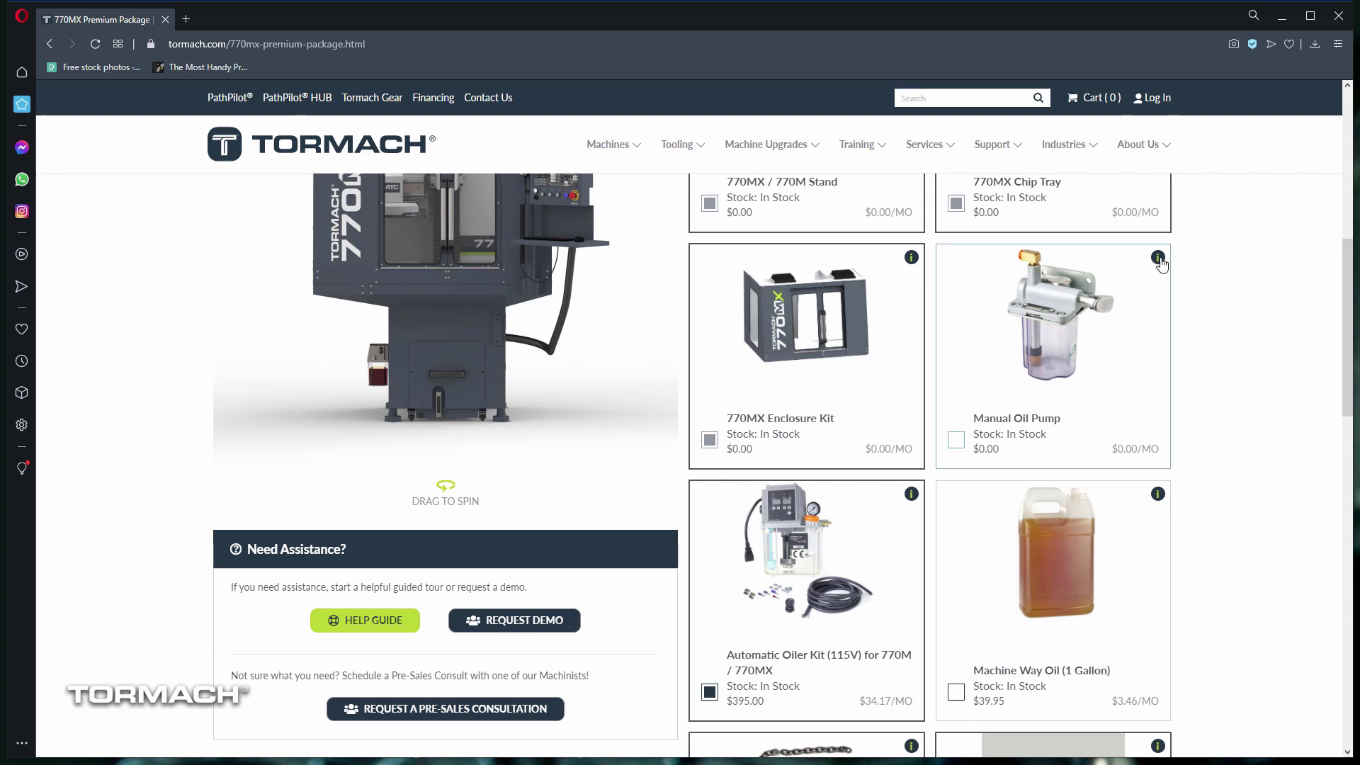
left_click(1158, 258)
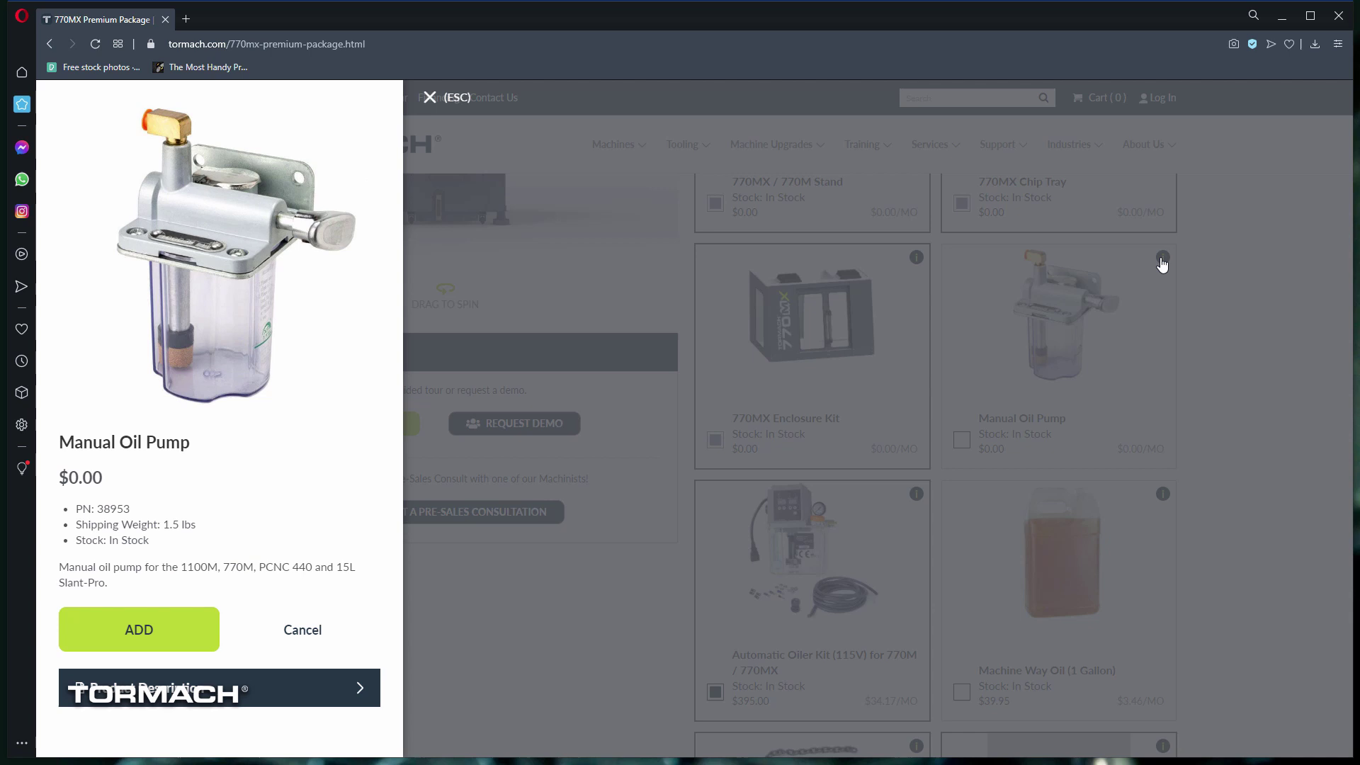
left_click(331, 698)
scroll(331, 701, "down", 1)
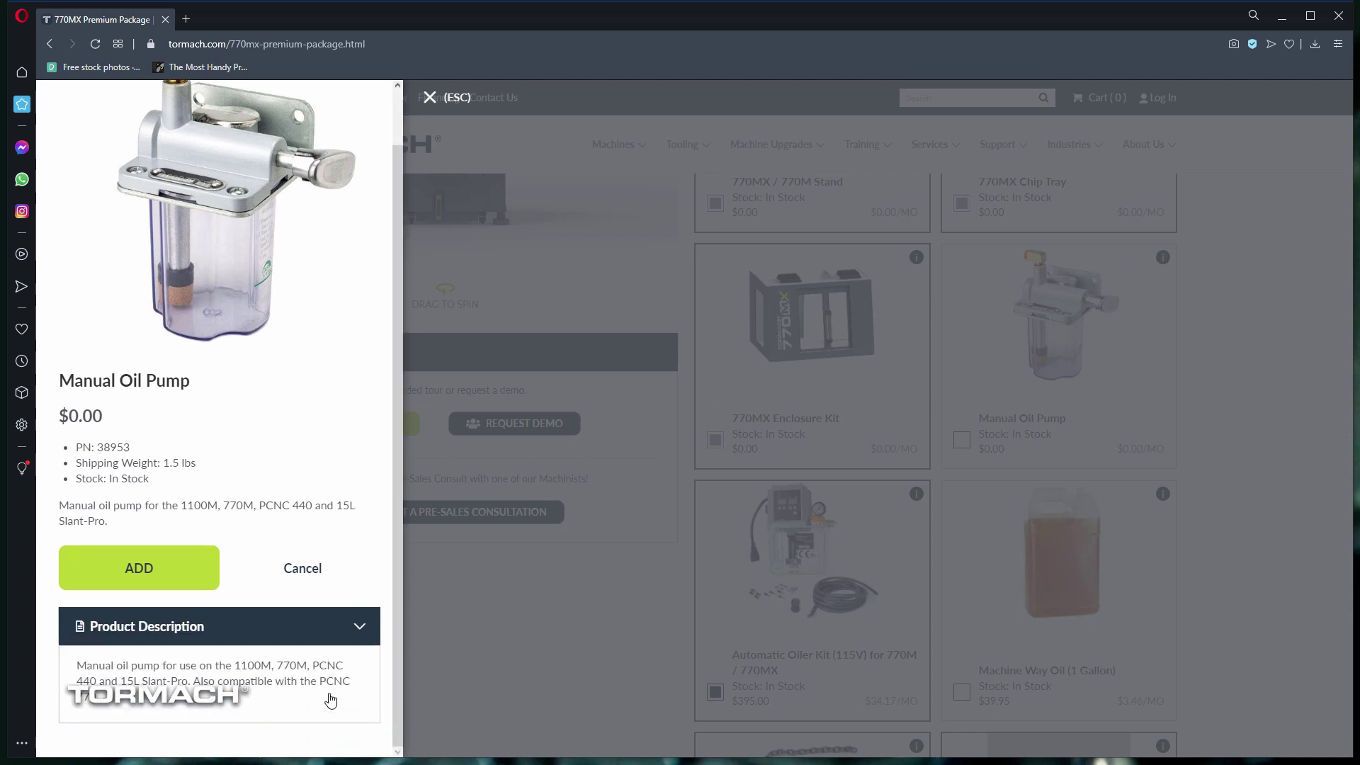
Step: Add Machine Way Oil (1 Gallon) and drop the Lifting Bar Kit, bringing the total to $28,694.65
left_click(284, 587)
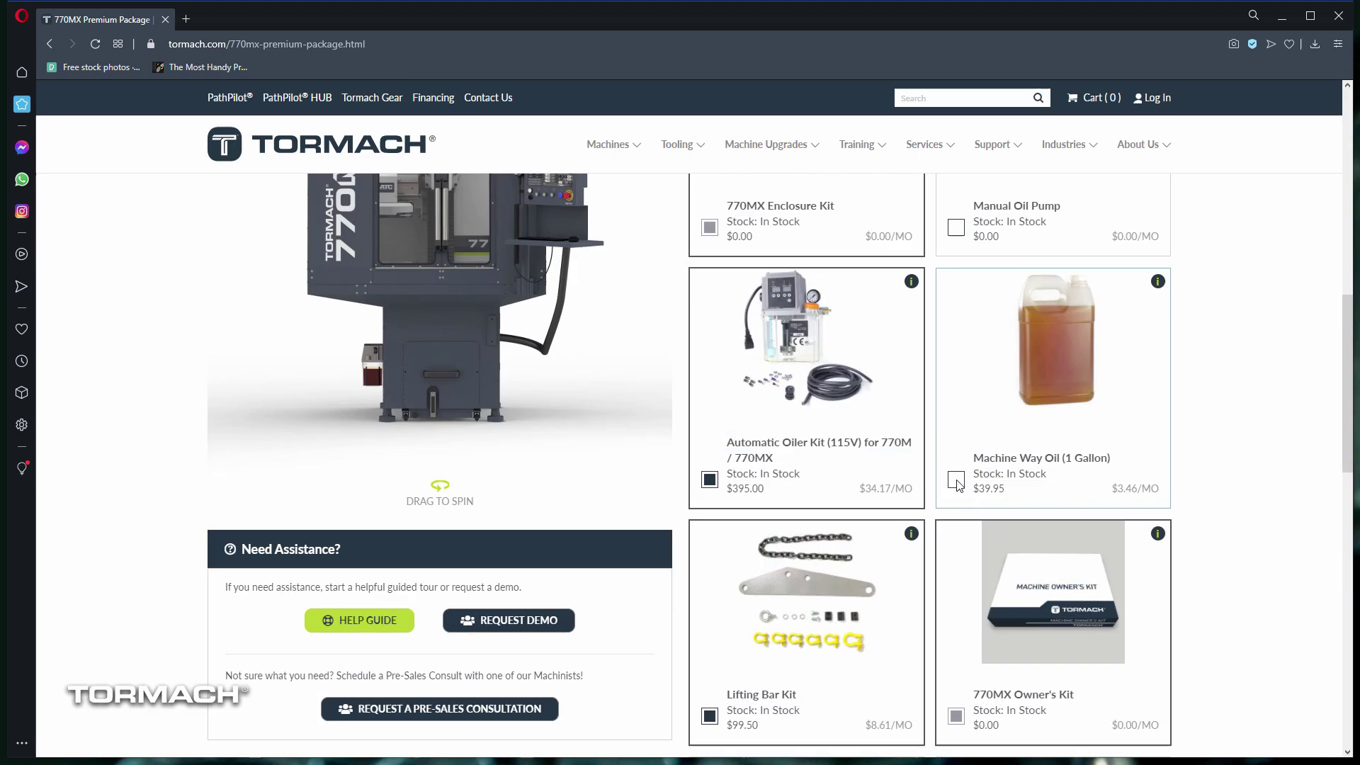
left_click(956, 480)
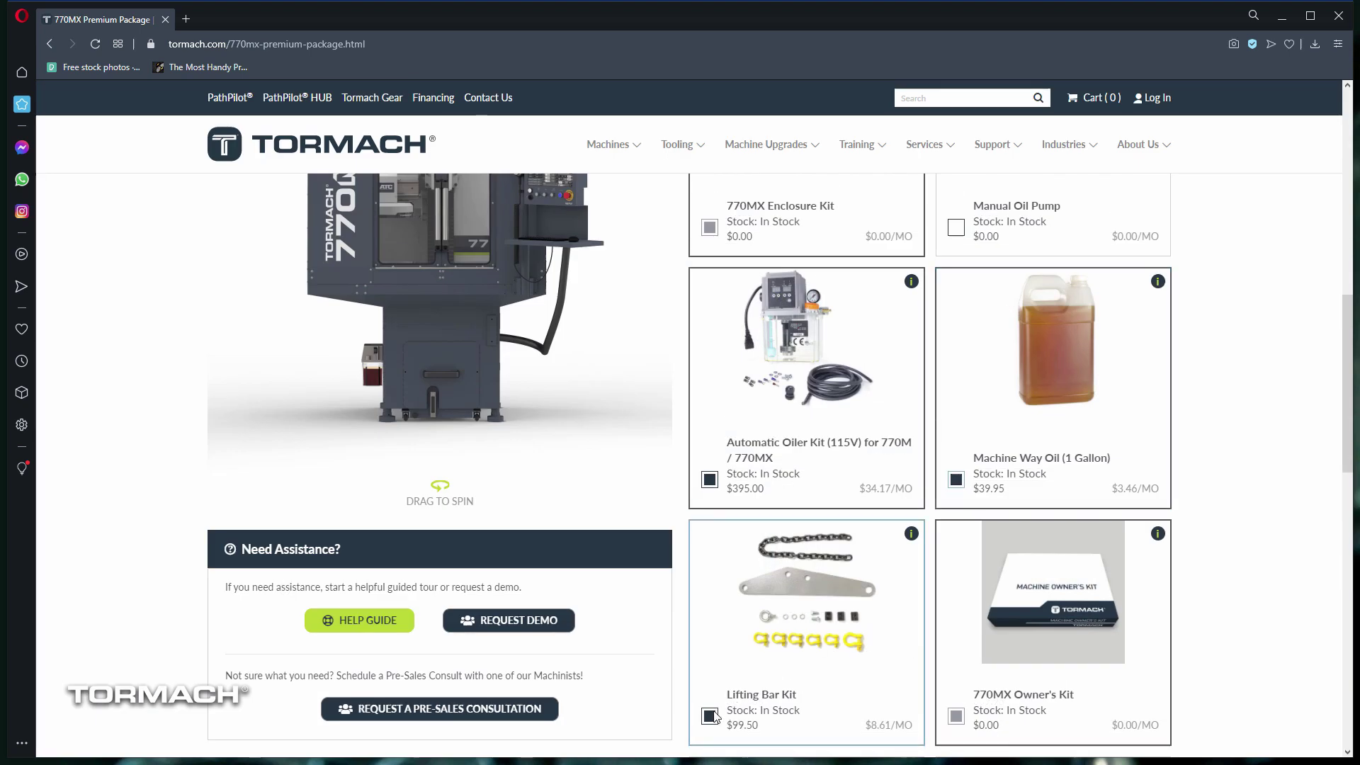
left_click(710, 716)
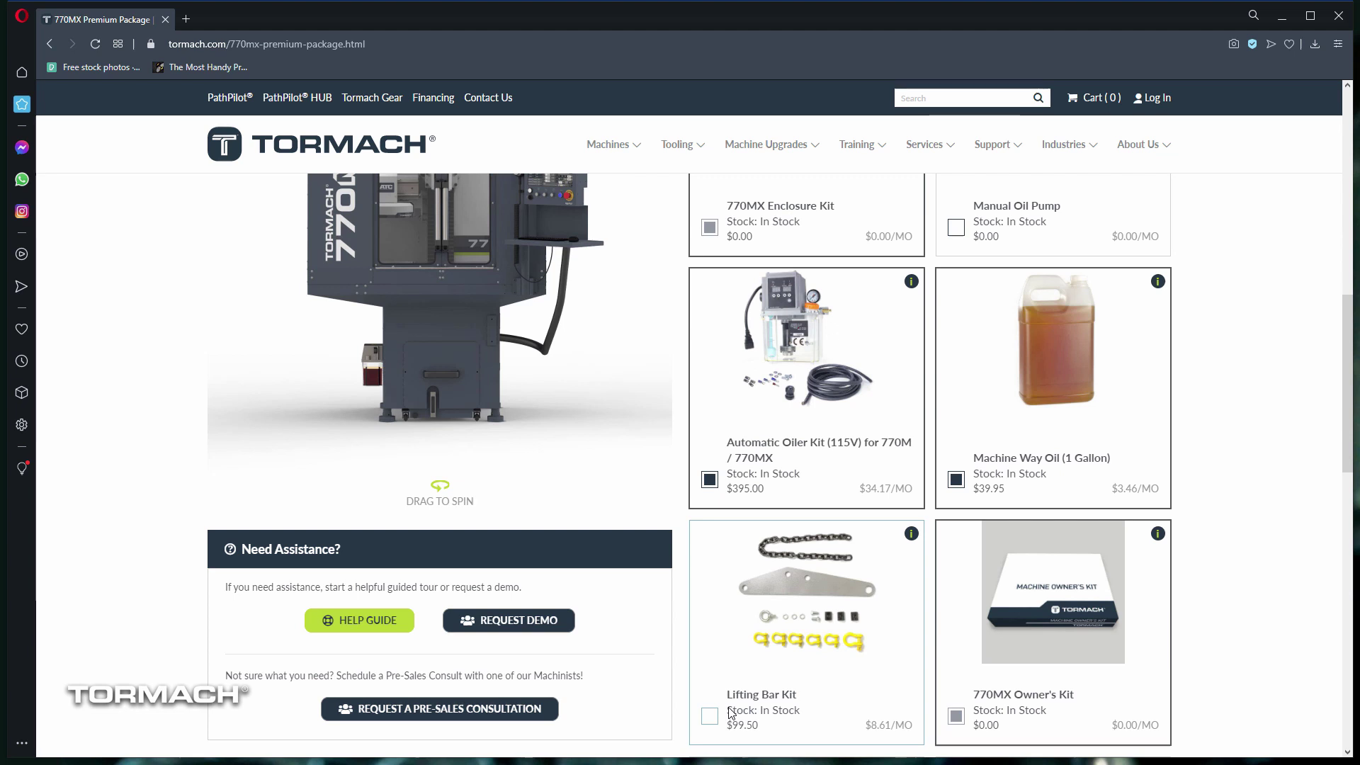
scroll(1222, 652, "up", 10)
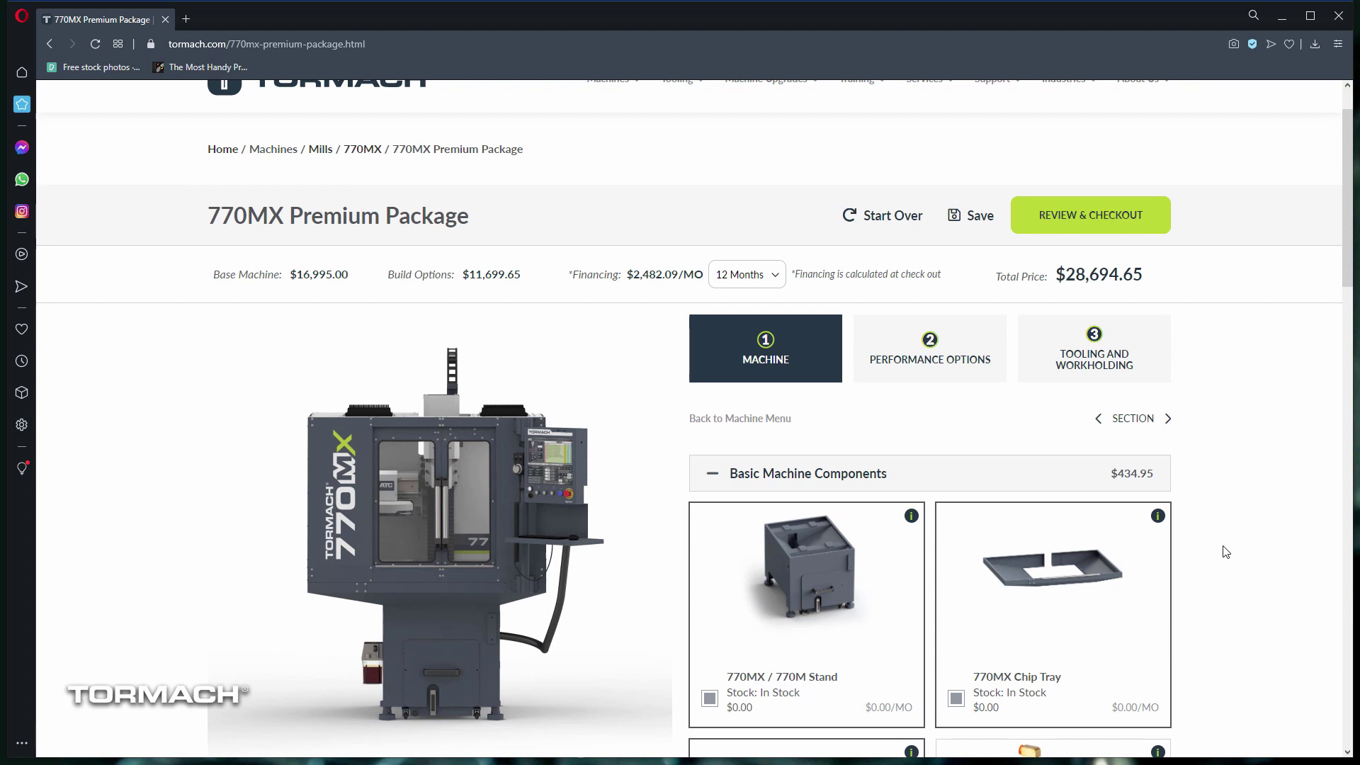
scroll(1226, 551, "down", 15)
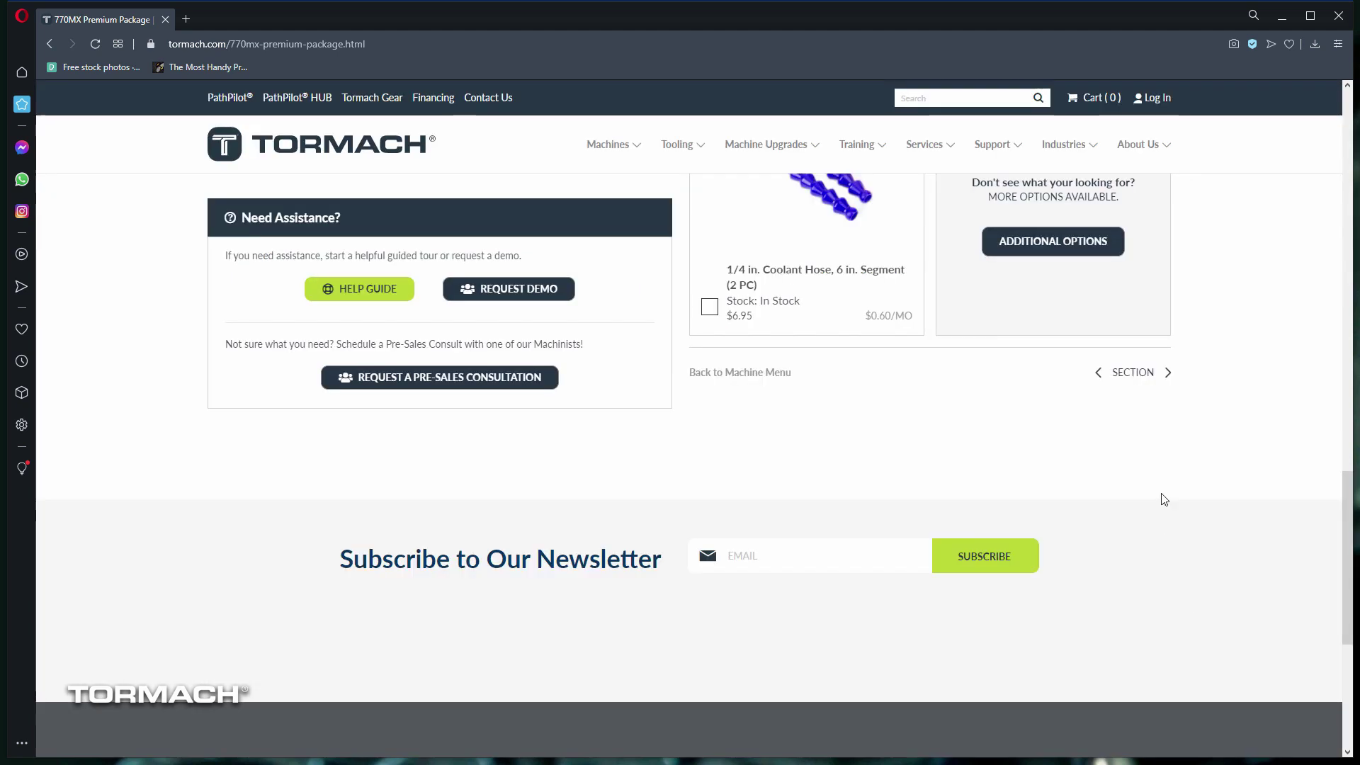
Step: Add the microARC 4 - 100 mm 4th Axis with its driver kit, total $32,243.04
left_click(1167, 375)
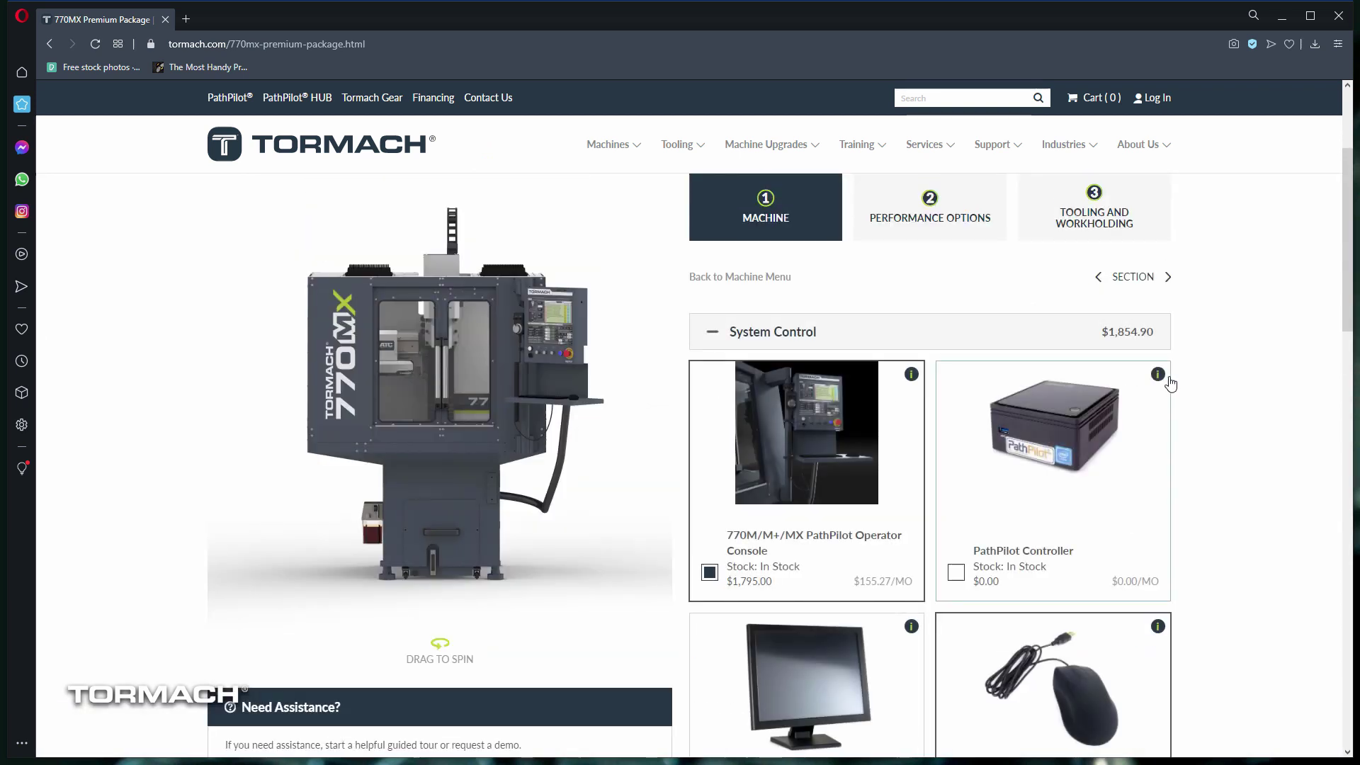
left_click(917, 443)
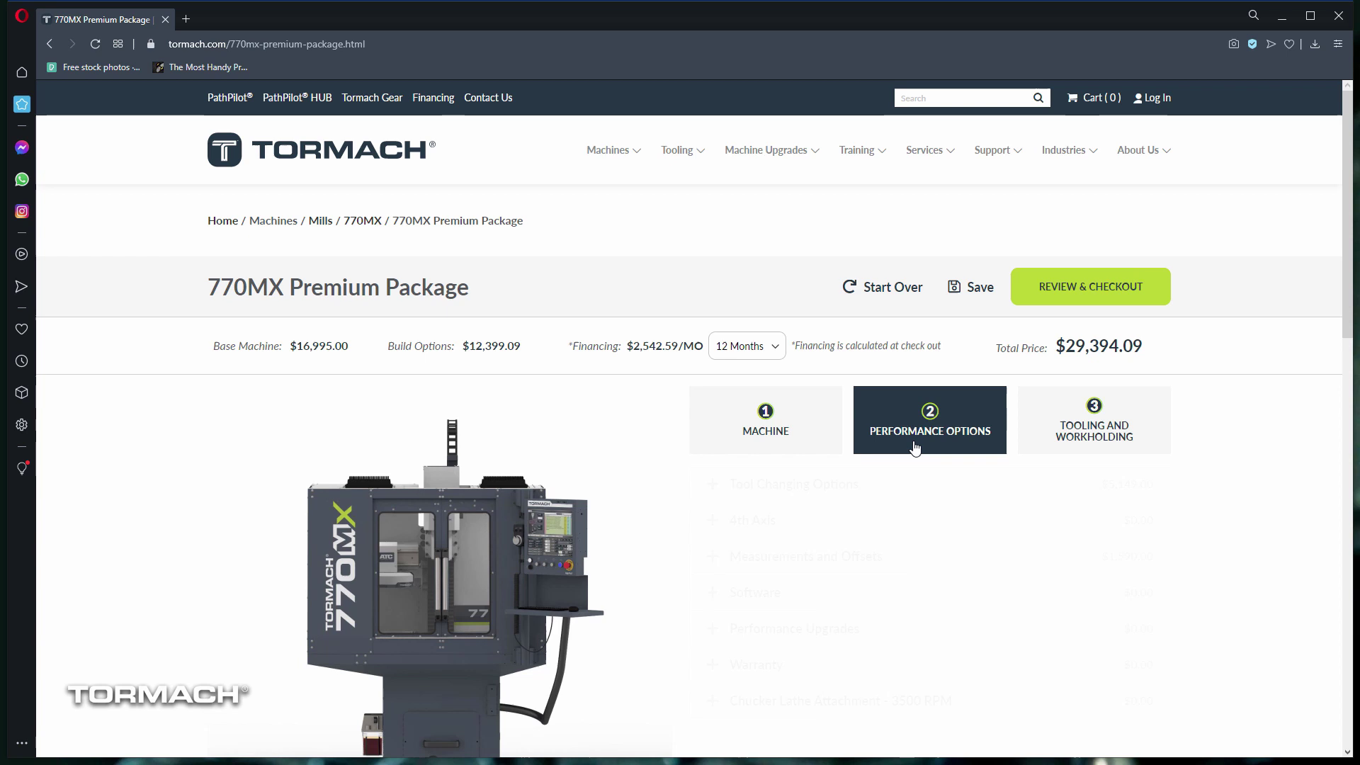
scroll(860, 474, "down", 1)
left_click(869, 467)
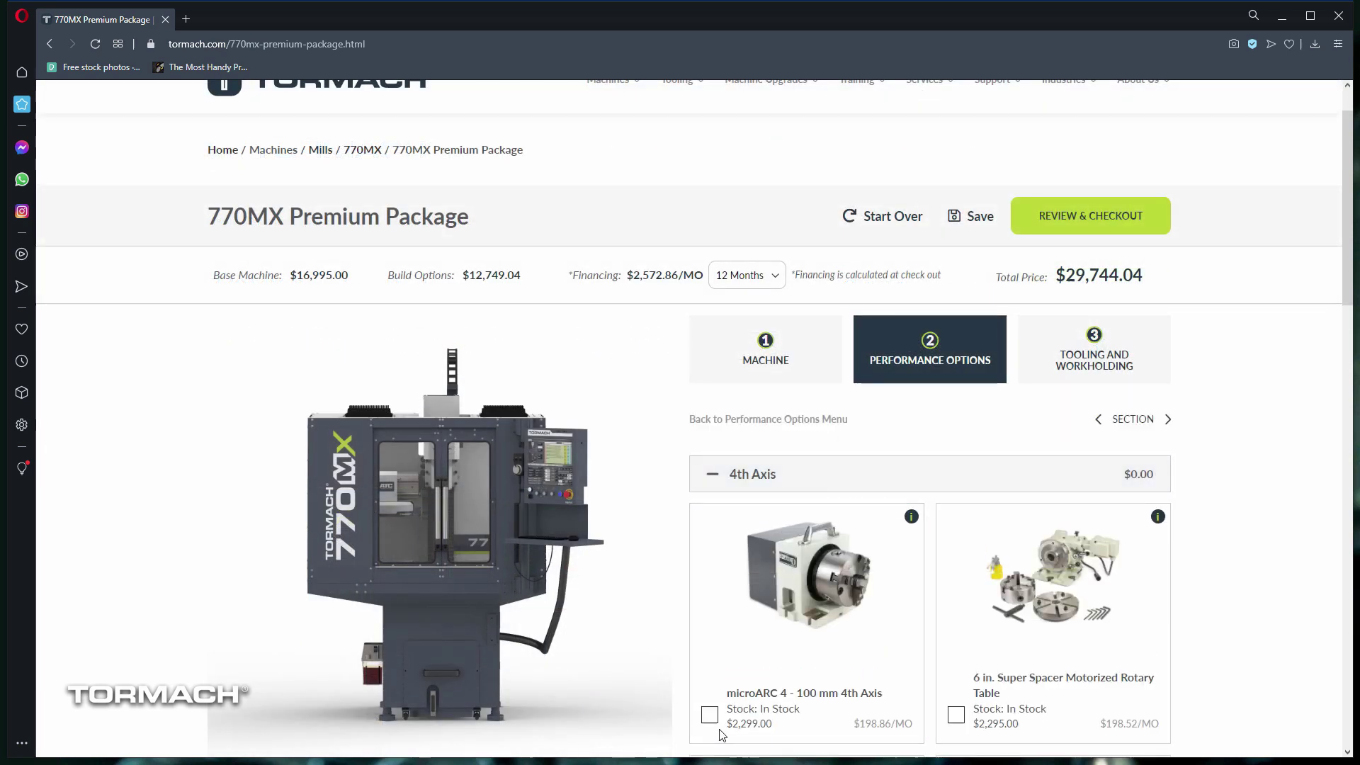
left_click(707, 713)
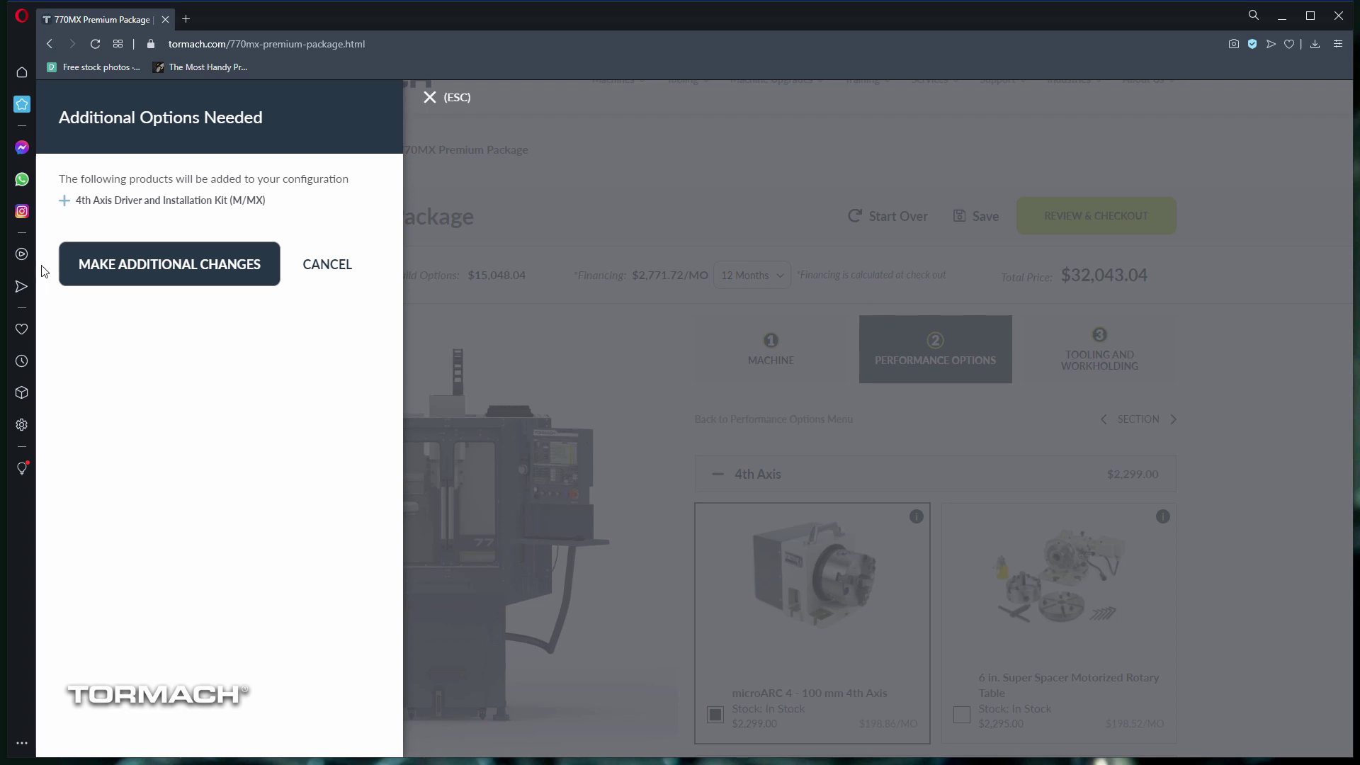
left_click(198, 272)
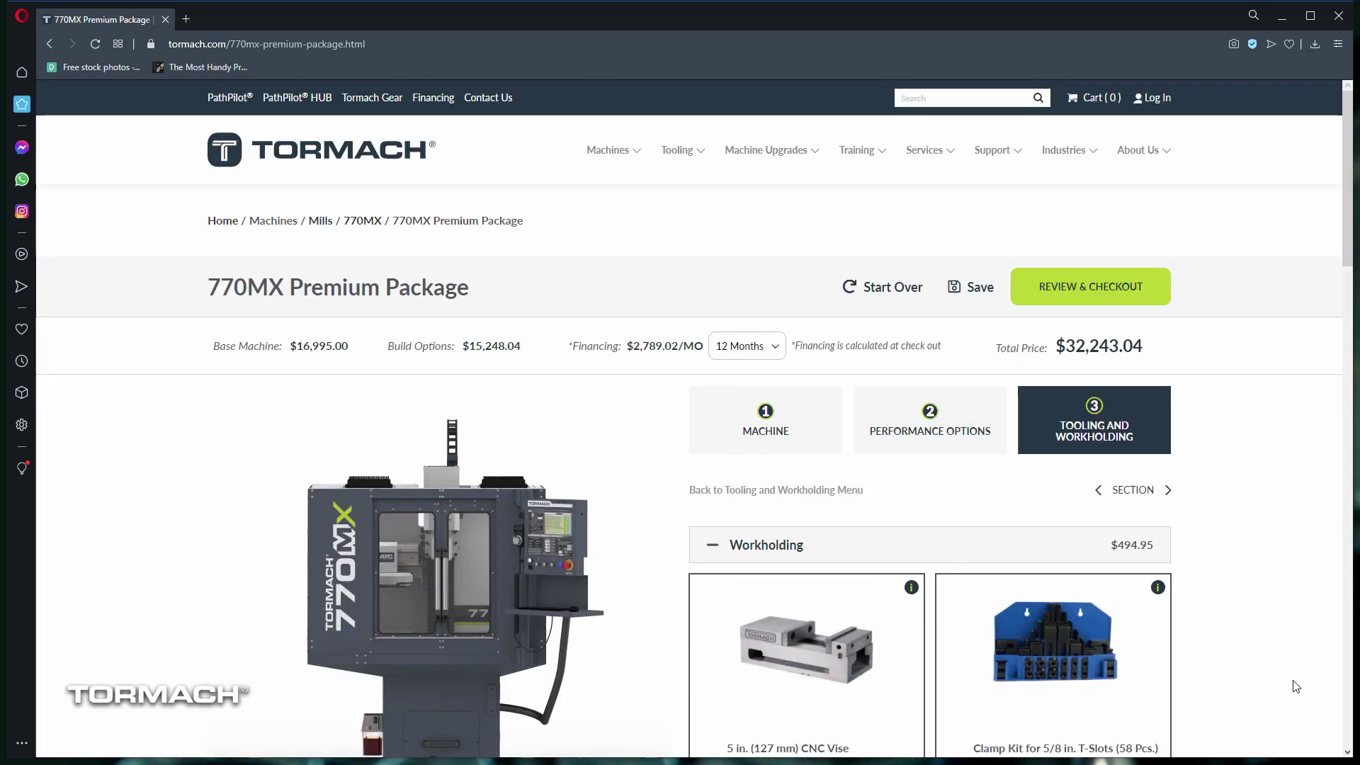
Step: Save the build under a project name and open My Account's Saved Projects list
left_click(965, 296)
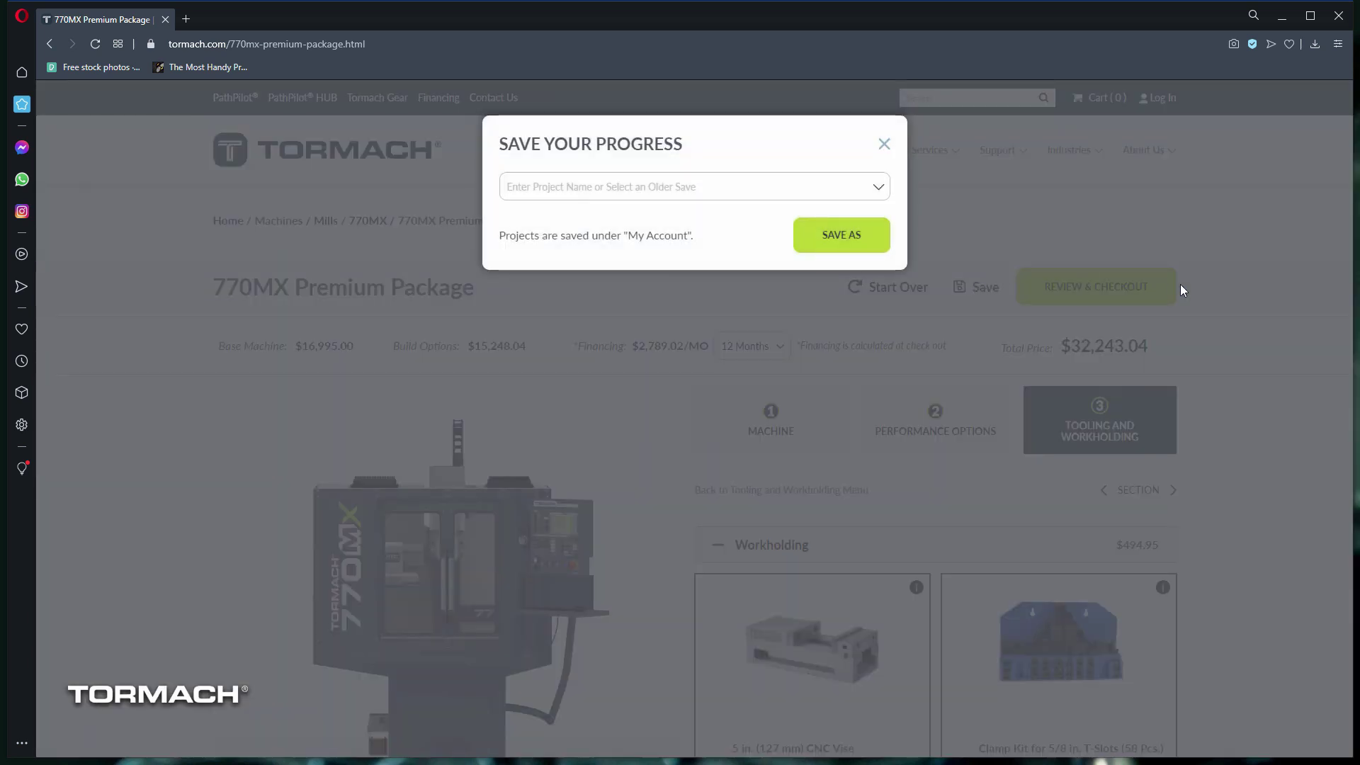
left_click(681, 196)
type("Dan's Dream Machine")
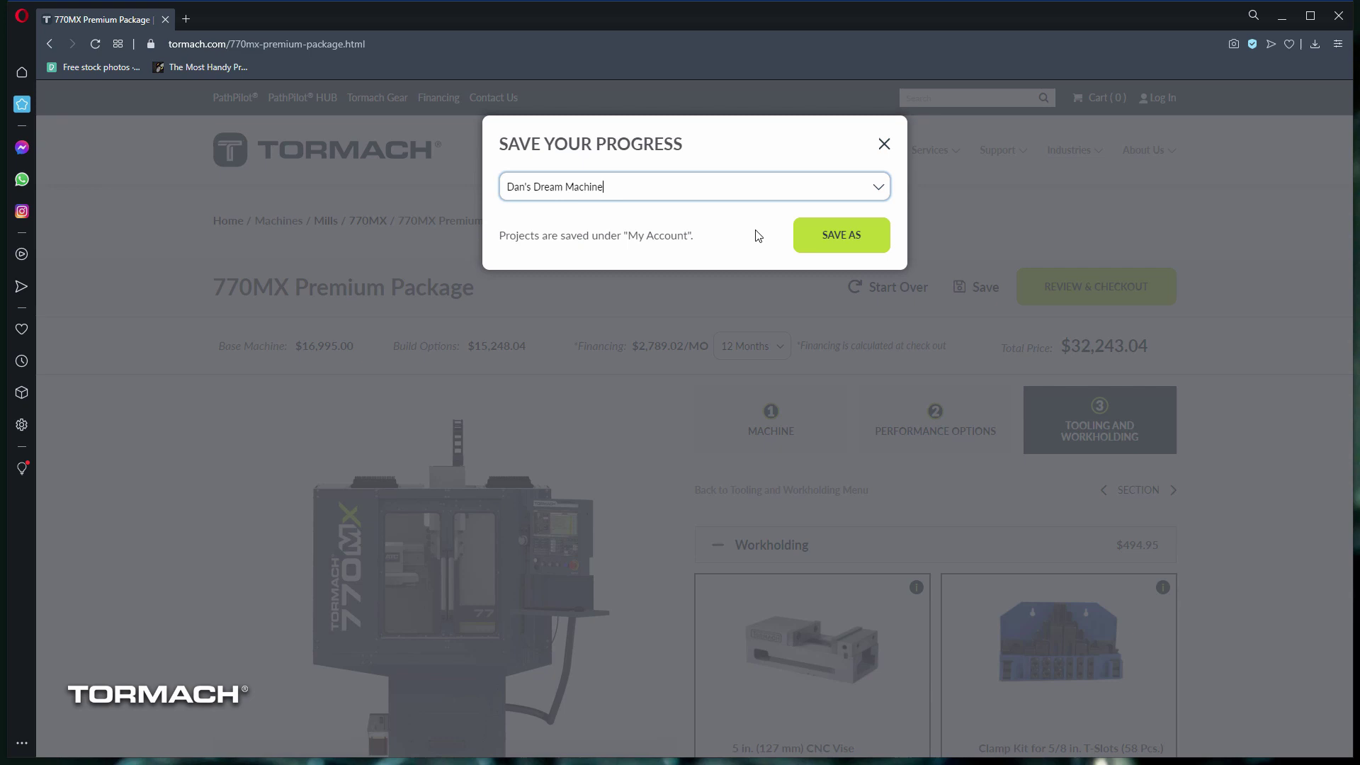
left_click(825, 248)
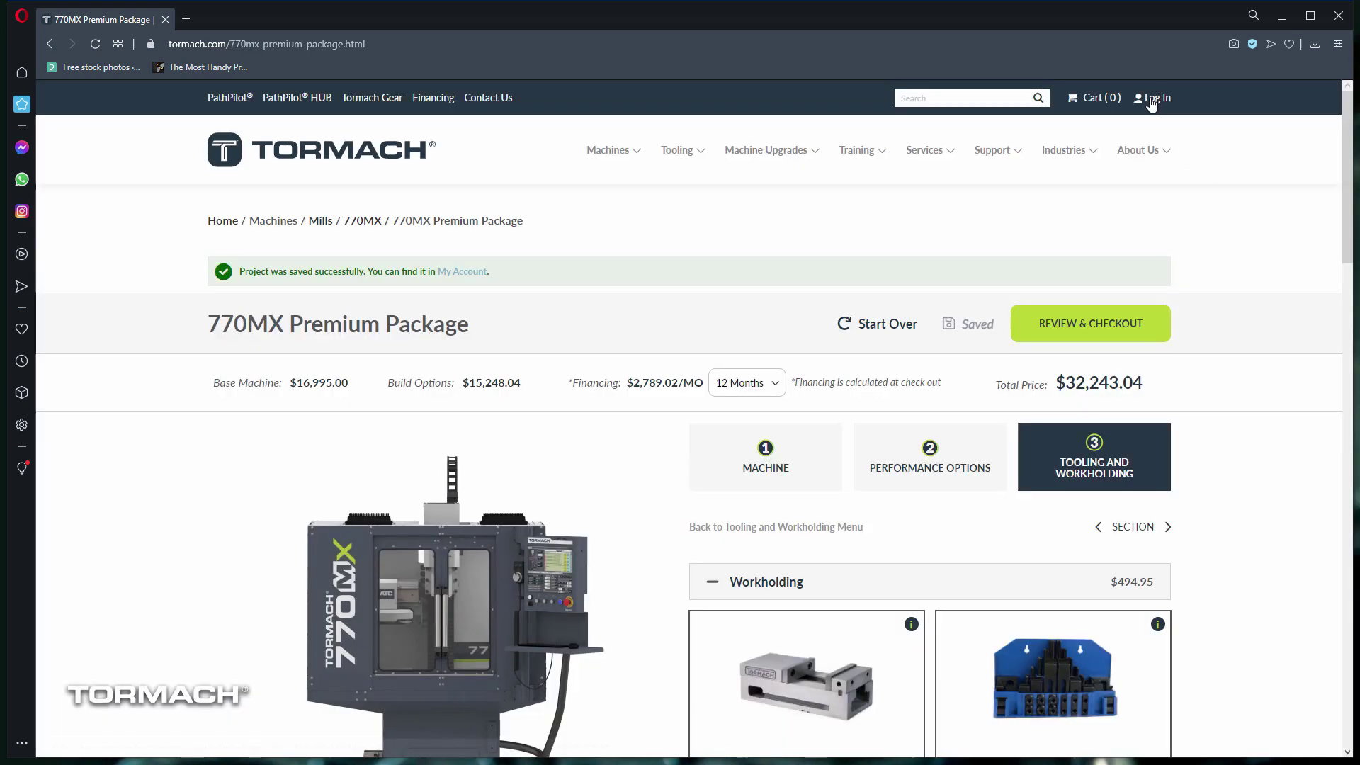
left_click(1155, 100)
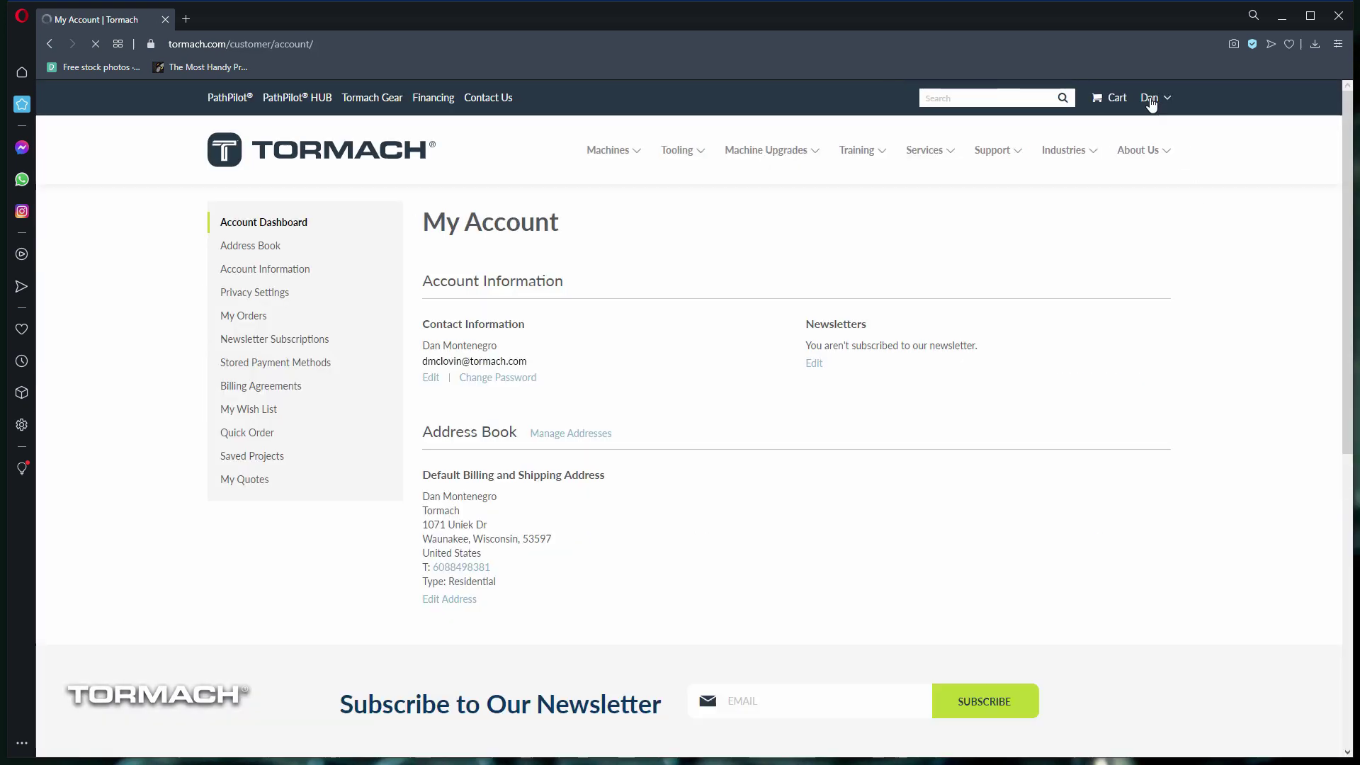
left_click(271, 465)
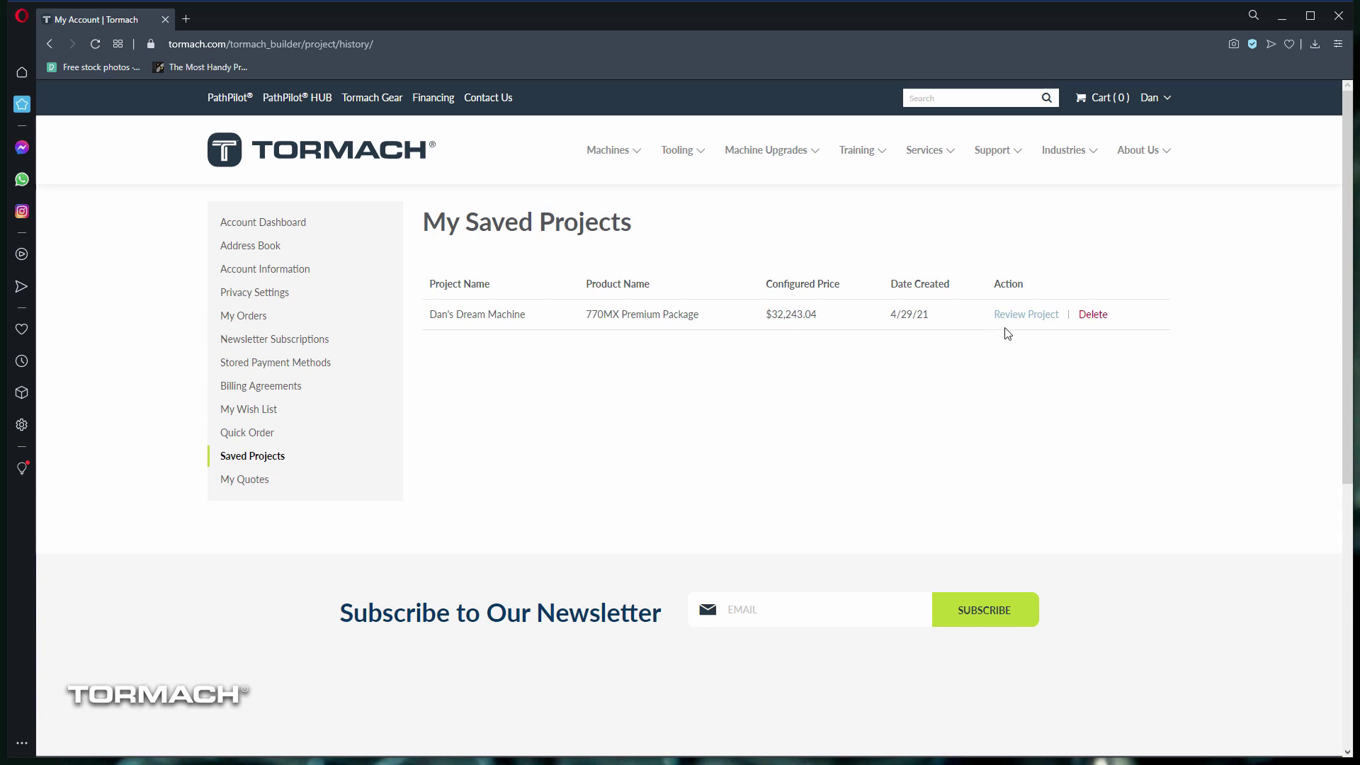
Step: Review the saved project's summary and add the $32,243.04 package to the cart to quote
left_click(1036, 315)
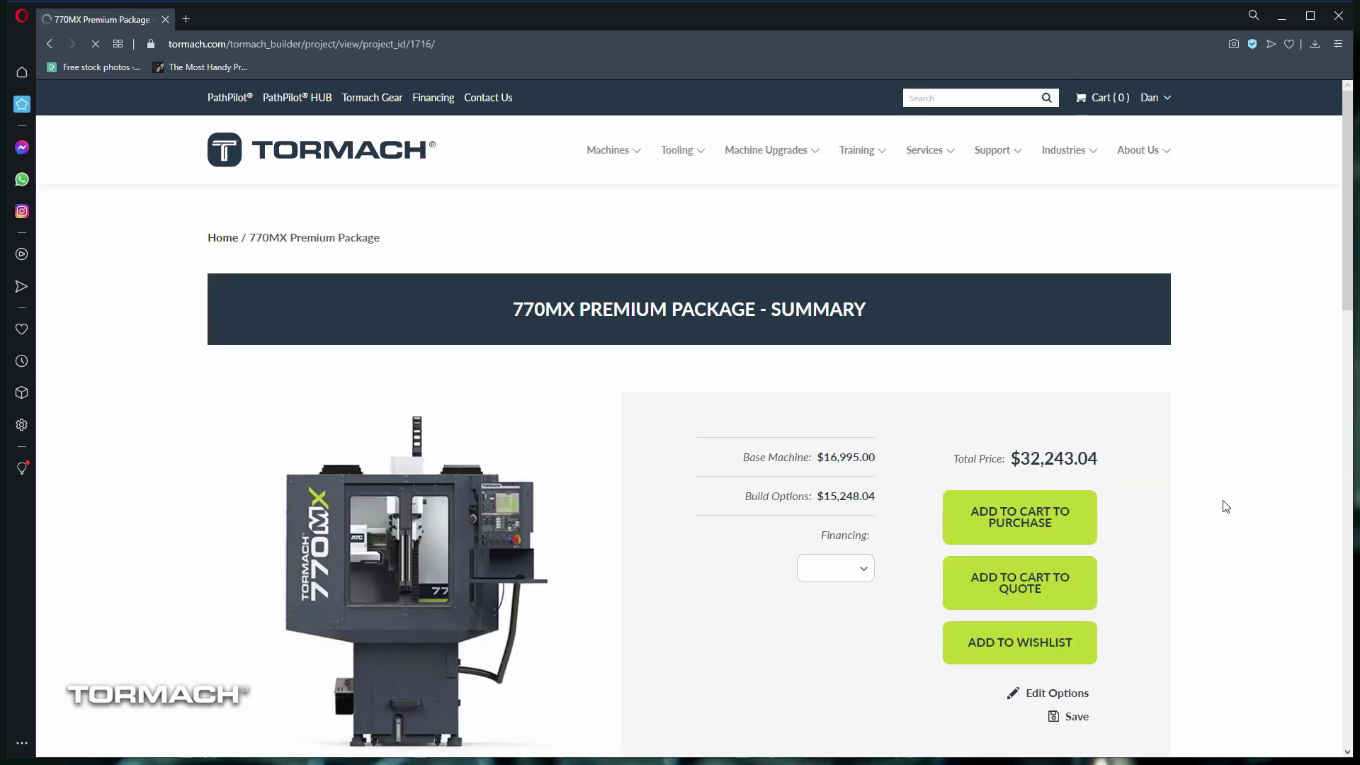
scroll(1225, 506, "down", 6)
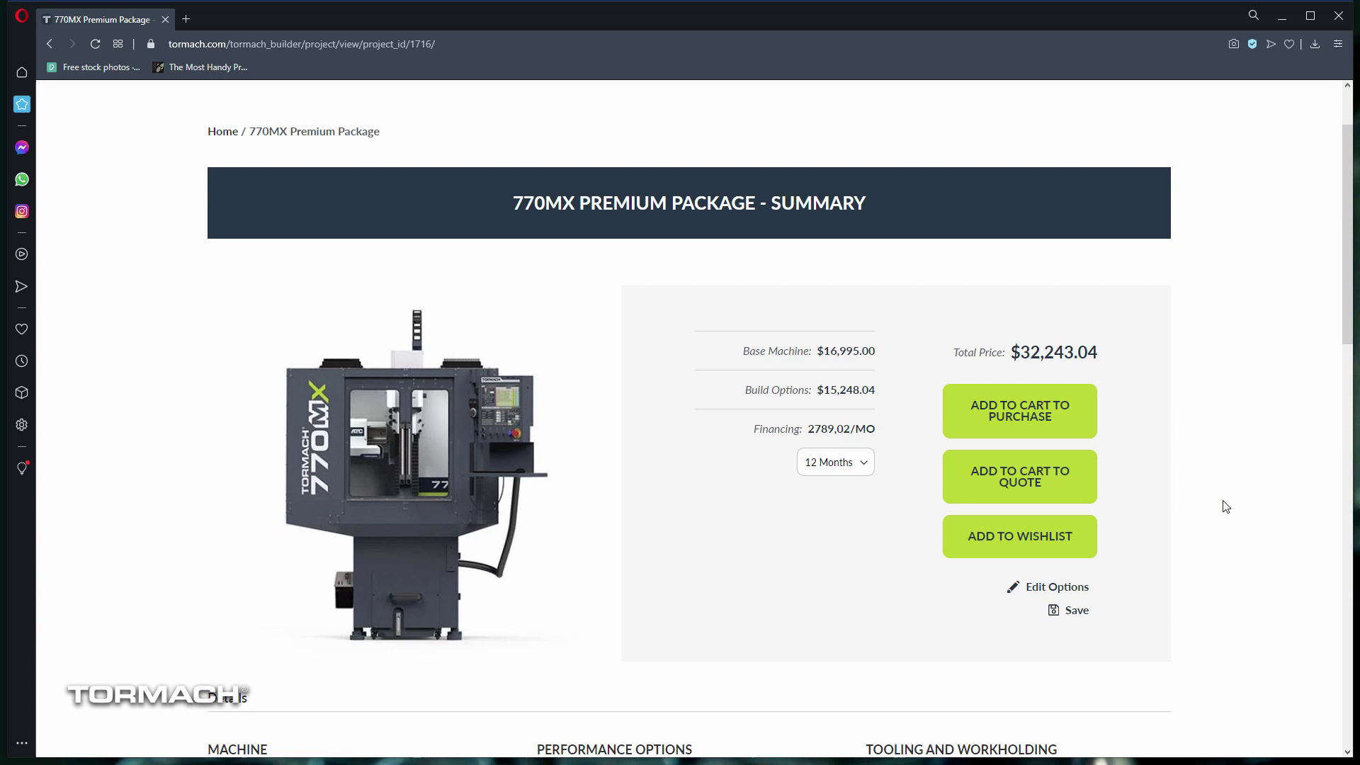
scroll(1224, 463, "down", 2)
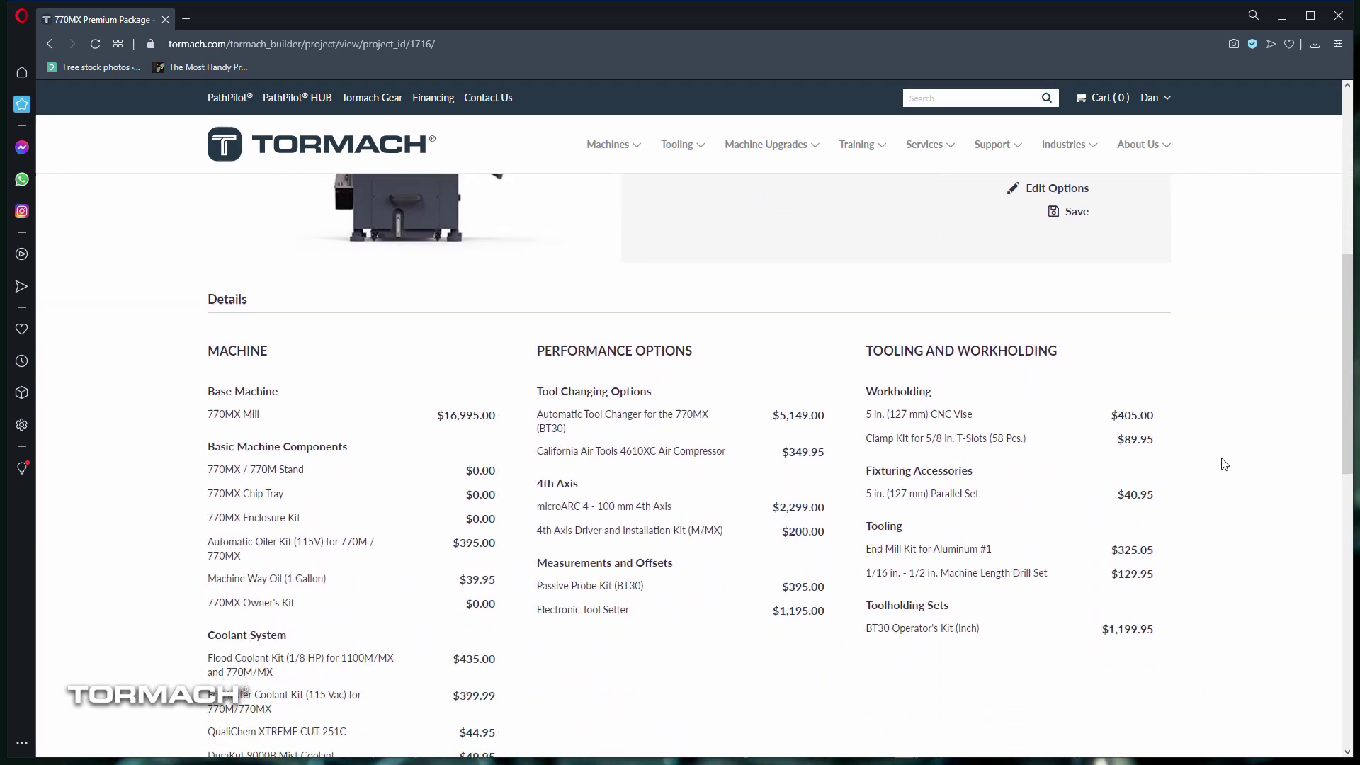
scroll(1223, 461, "up", 6)
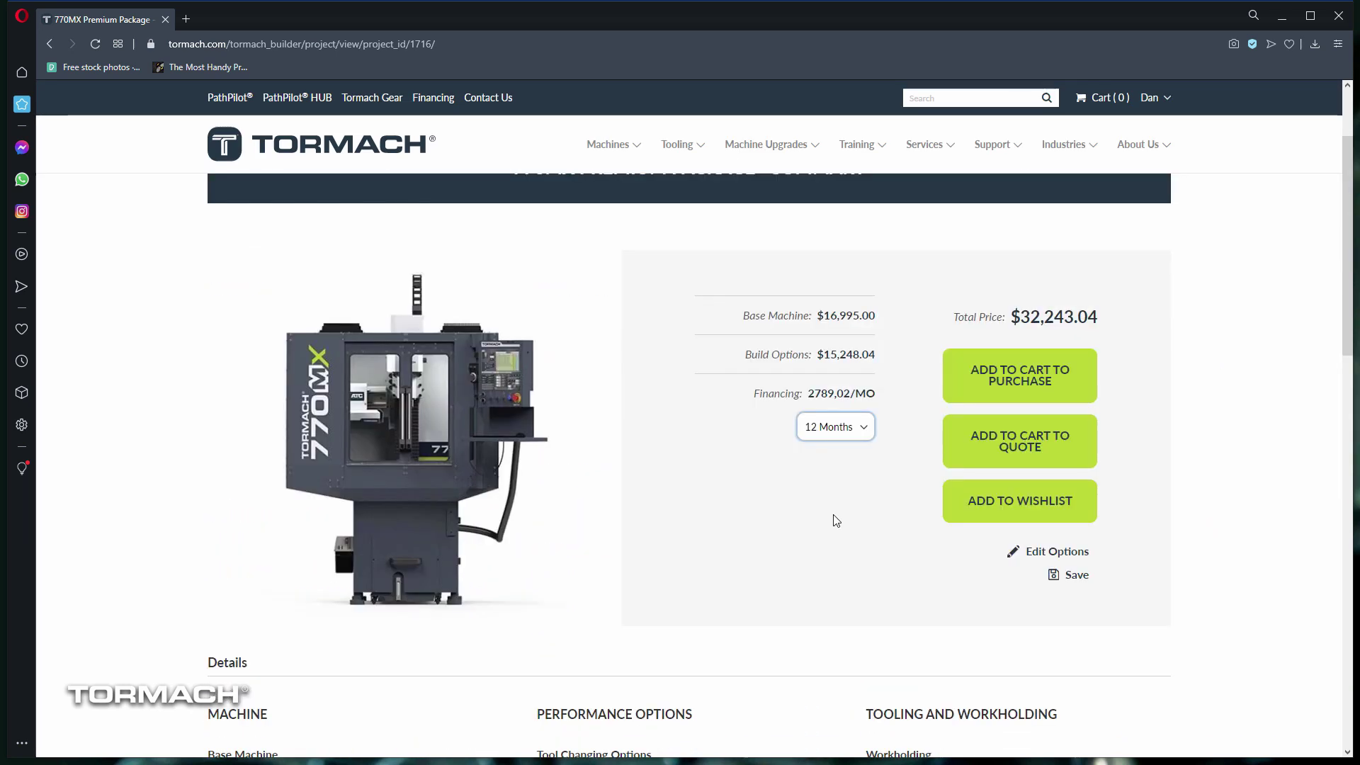
left_click(995, 458)
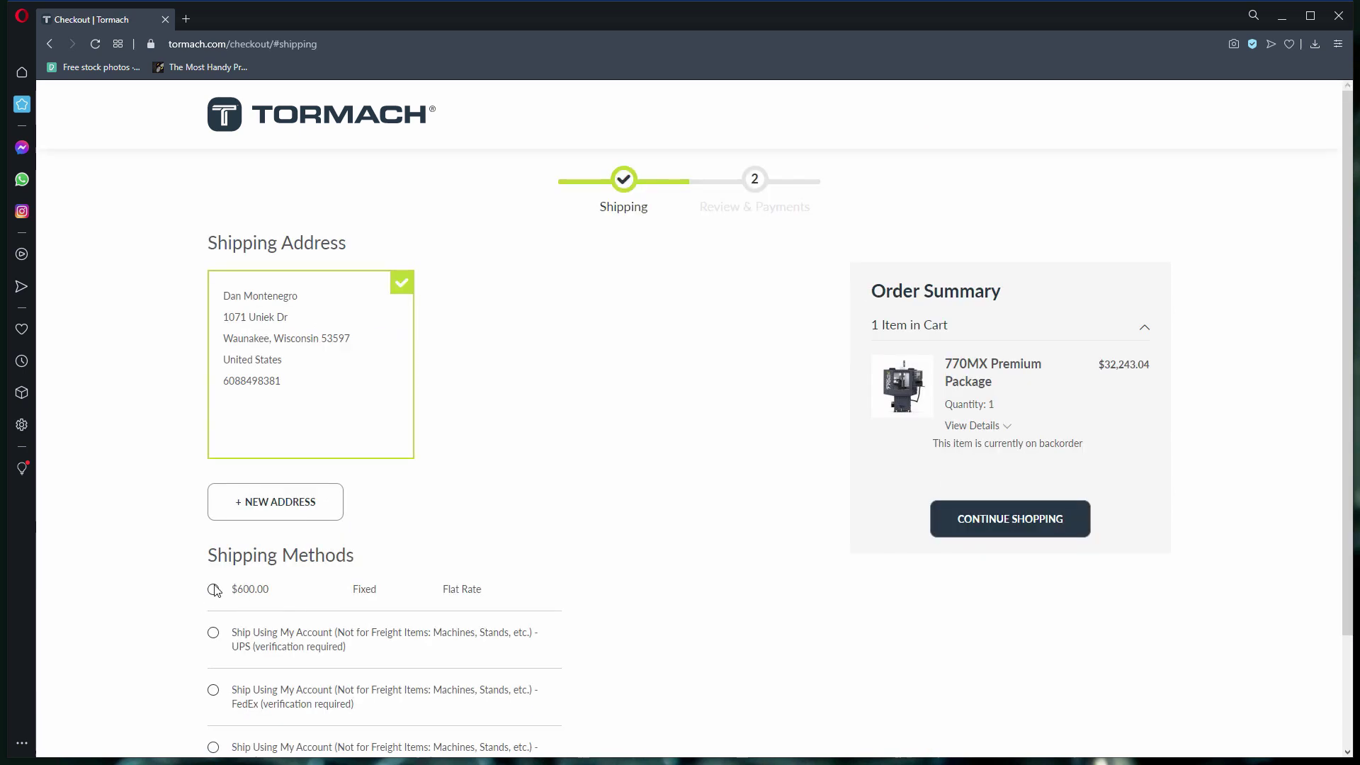
Step: Choose $600.00 flat-rate shipping and continue to review and payments
left_click(214, 589)
scroll(667, 674, "down", 2)
left_click(261, 681)
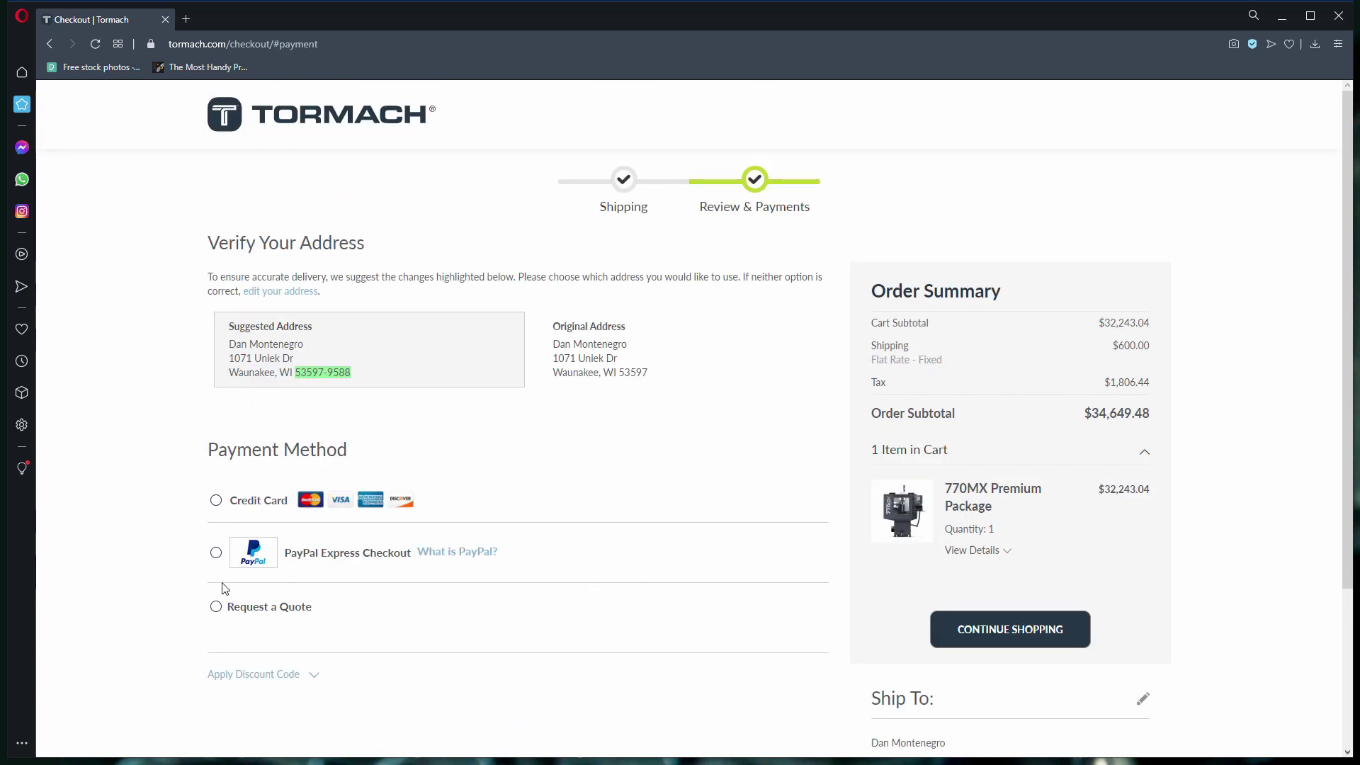
Step: Request a quote with a comment asking for Pre-sales Engineer help, then open Tormach's quote e-mail
left_click(216, 608)
scroll(643, 597, "down", 3)
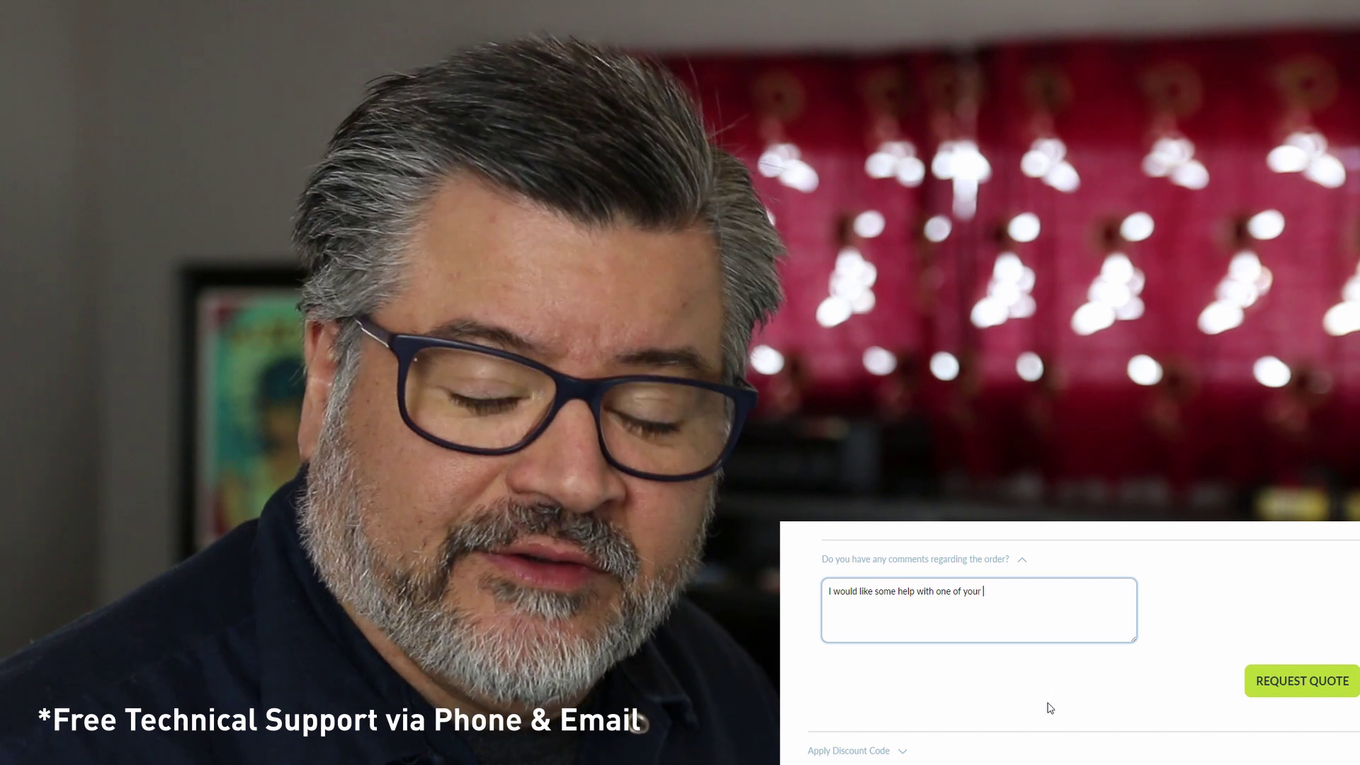
type("Pre-sales Engineers to make sure I have everything I need.")
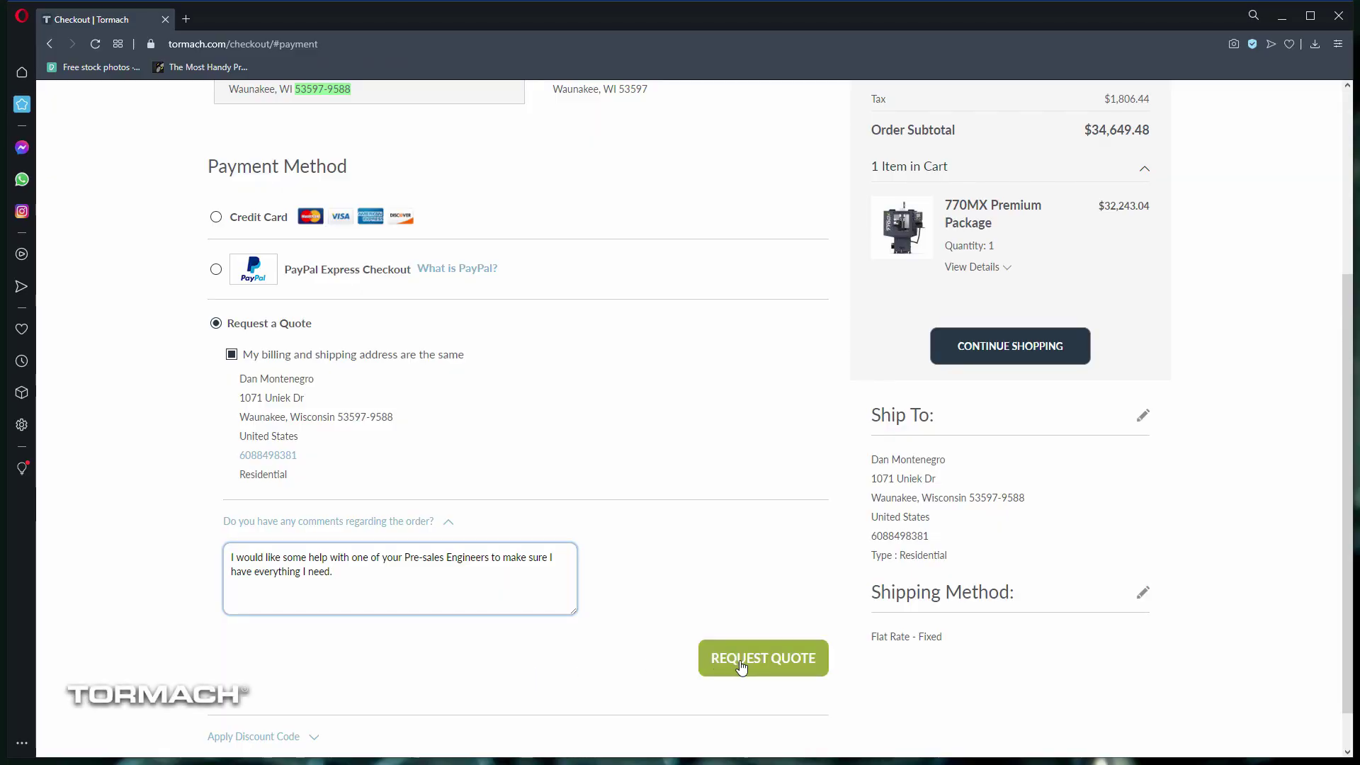
left_click(740, 666)
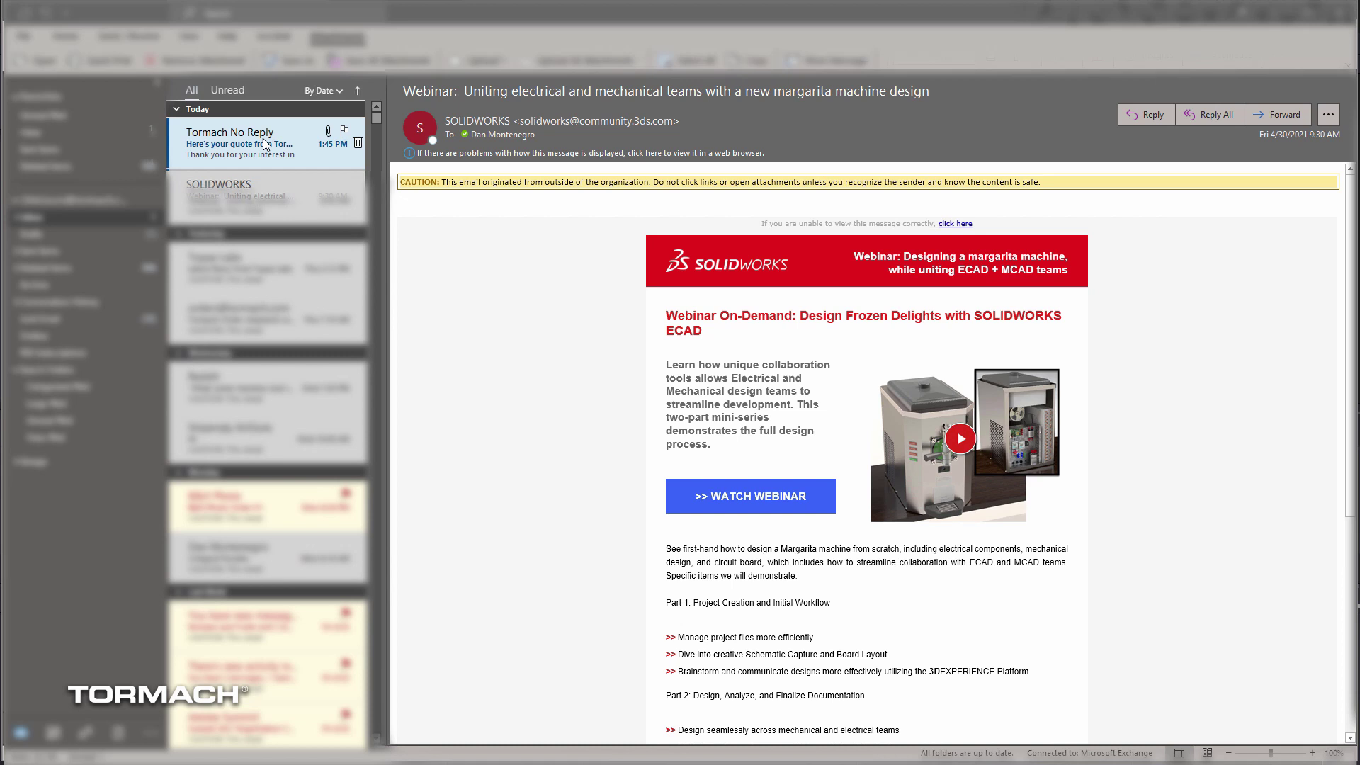
left_click(264, 141)
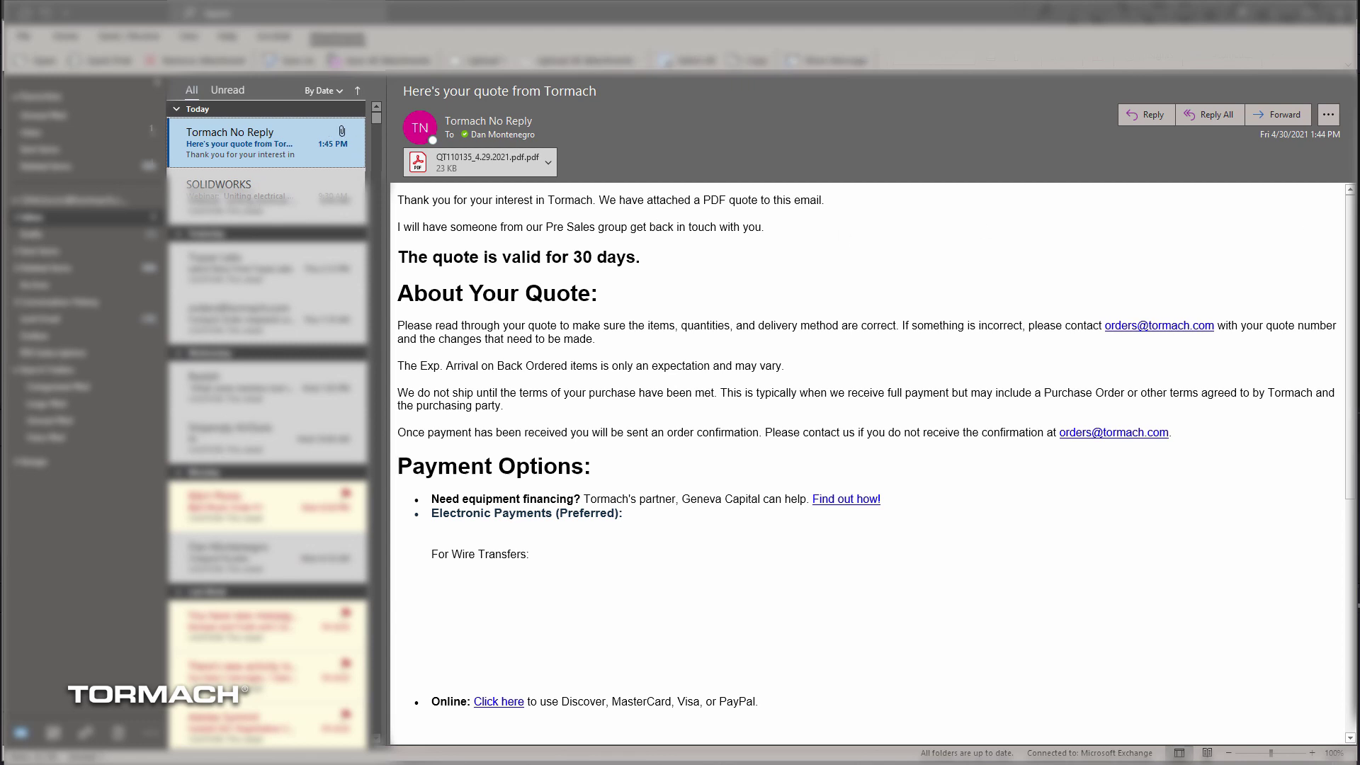
Step: Preview the attached PDF quote down to page 2, showing the $34,649.48 total
left_click(480, 162)
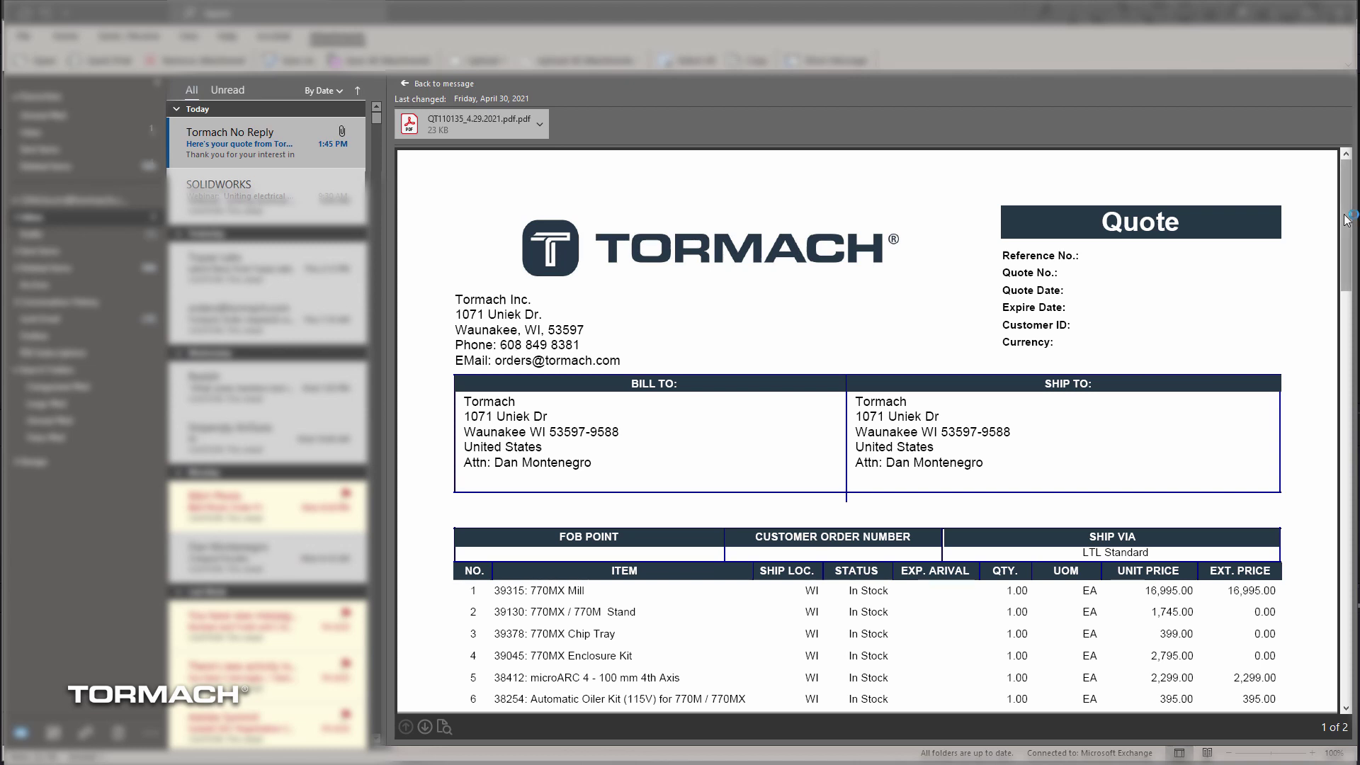
left_click_drag(1347, 220, 1347, 616)
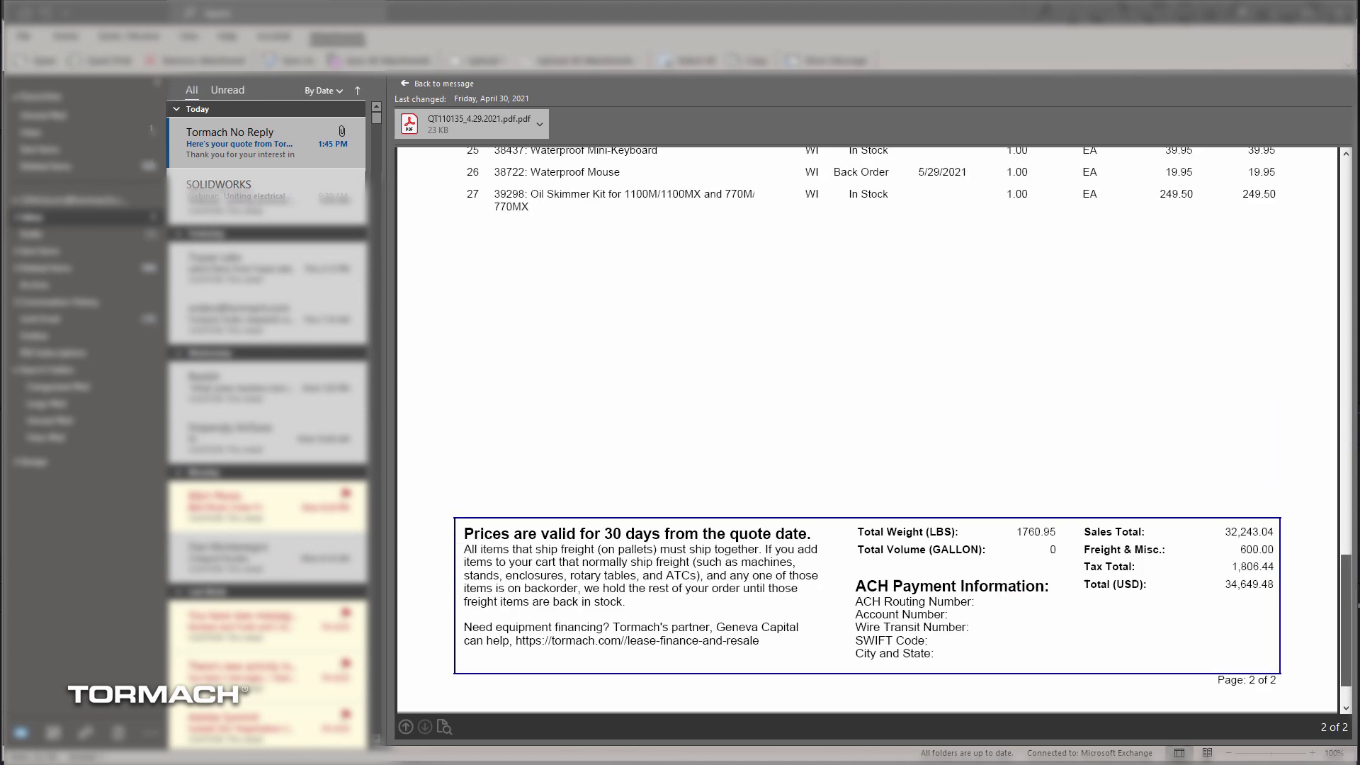